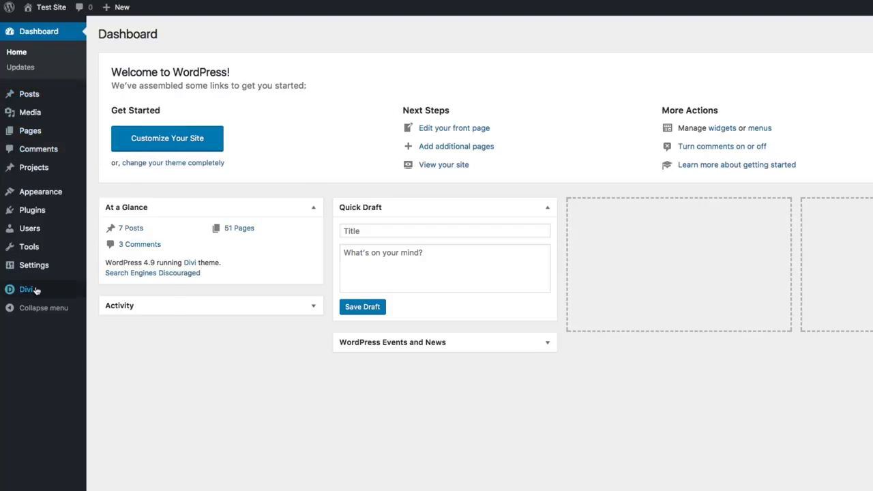
Open the Buttons Style settings in the Divi Theme Customizer
mouse_move(37, 290)
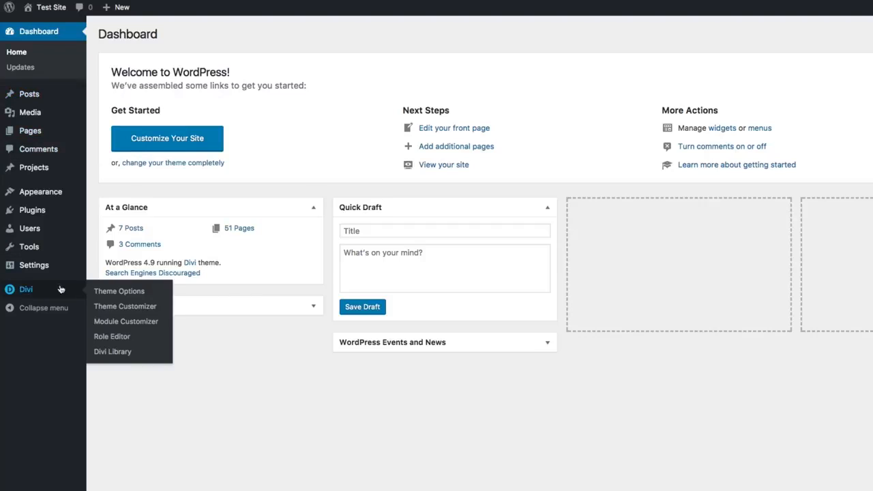
click(122, 308)
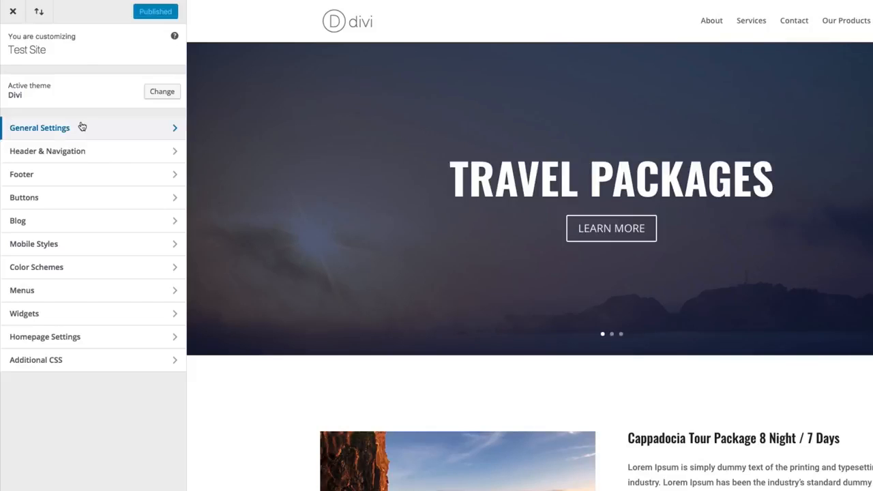
click(69, 200)
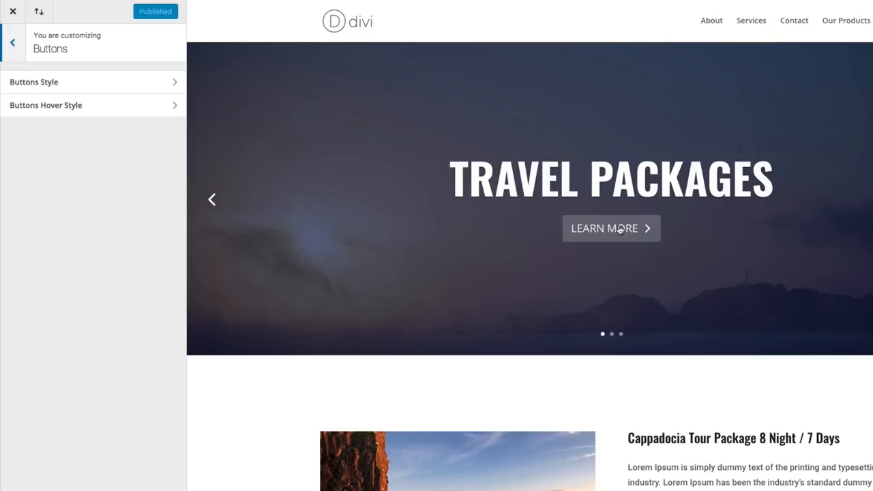
click(110, 86)
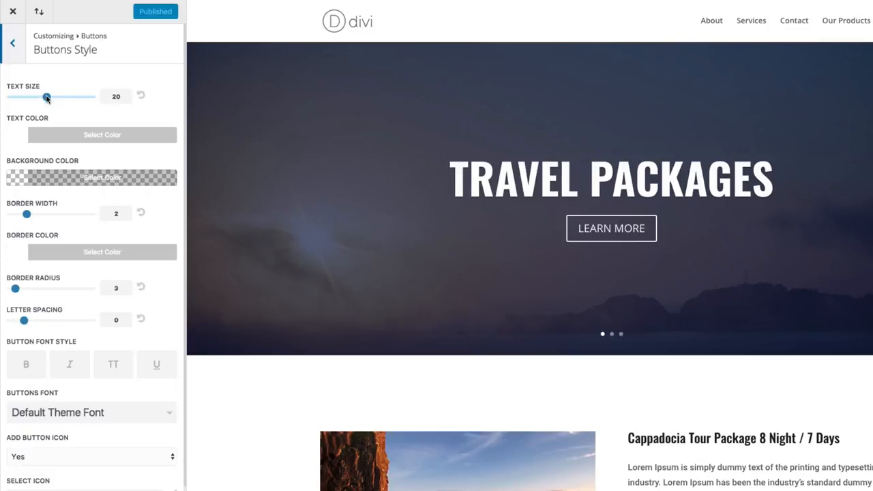
Try a global button text size of 23 and reset it to the default size
drag(46, 99, 56, 99)
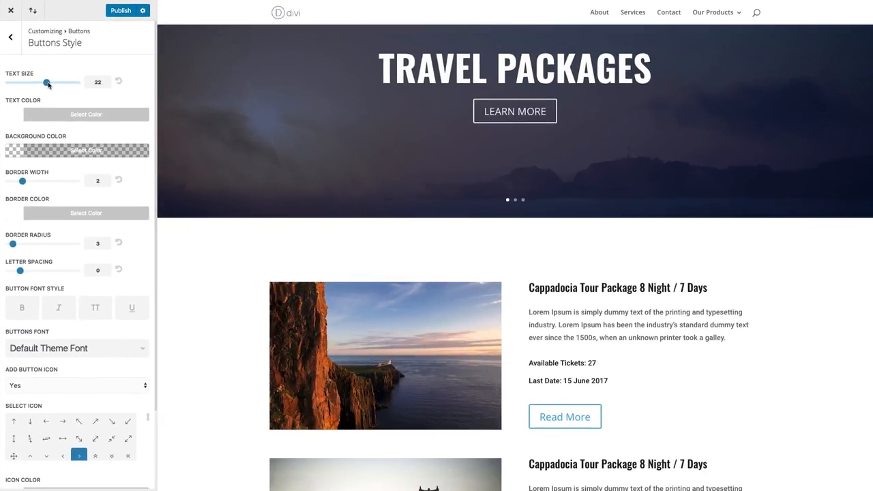
mouse_move(48, 84)
mouse_down()
mouse_move(71, 84)
mouse_move(49, 84)
mouse_up()
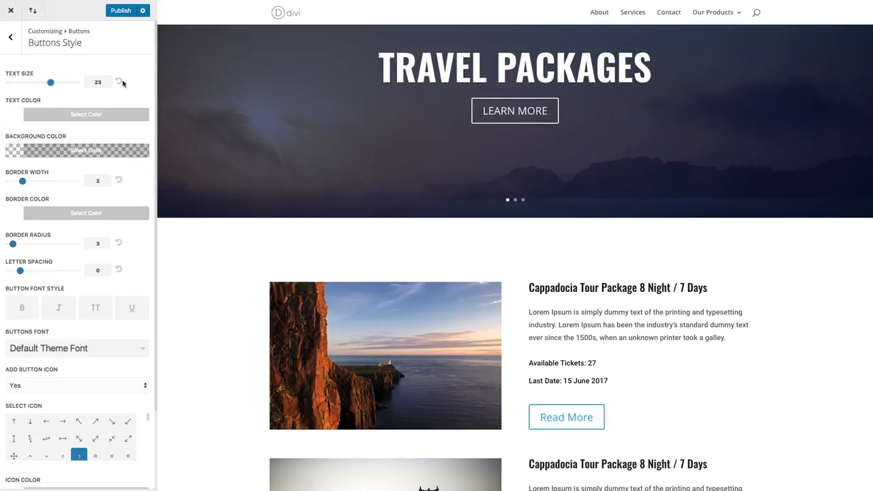
click(119, 83)
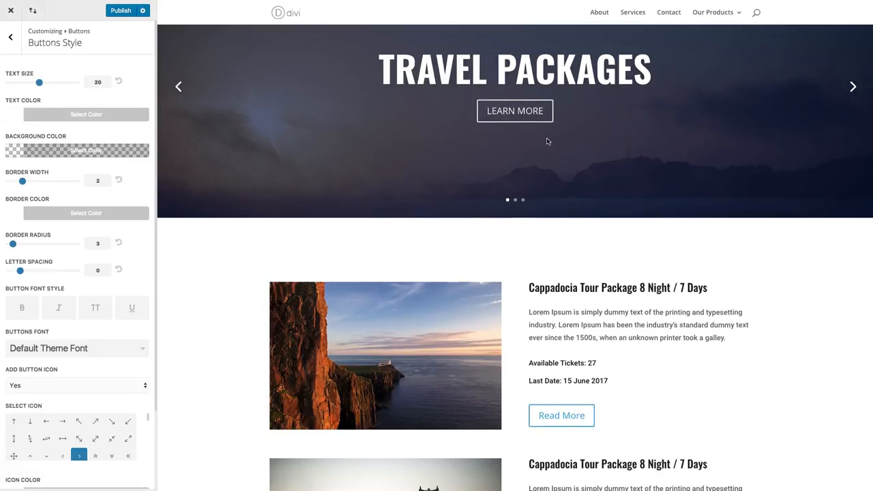
Check the page's buttons in the preview and try the green swatch as theme accent color in the general layout settings
scroll(547, 140, down, 2)
scroll(552, 205, down, 2)
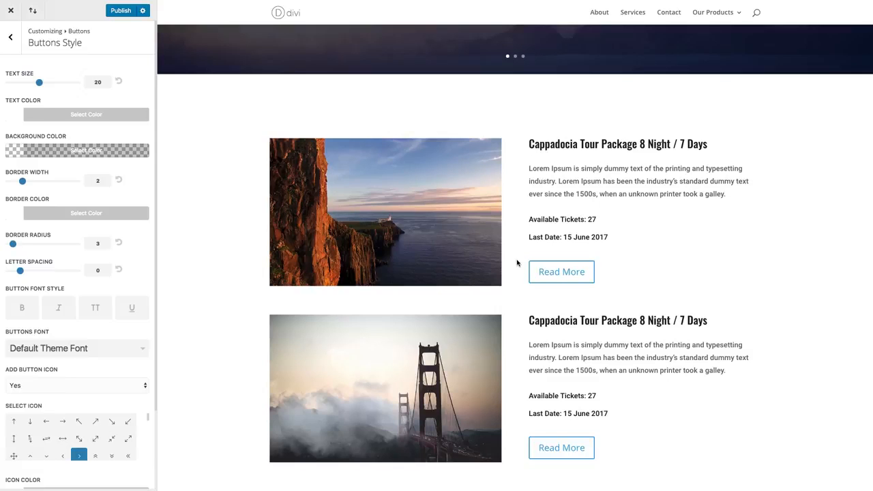
scroll(517, 263, up, 3)
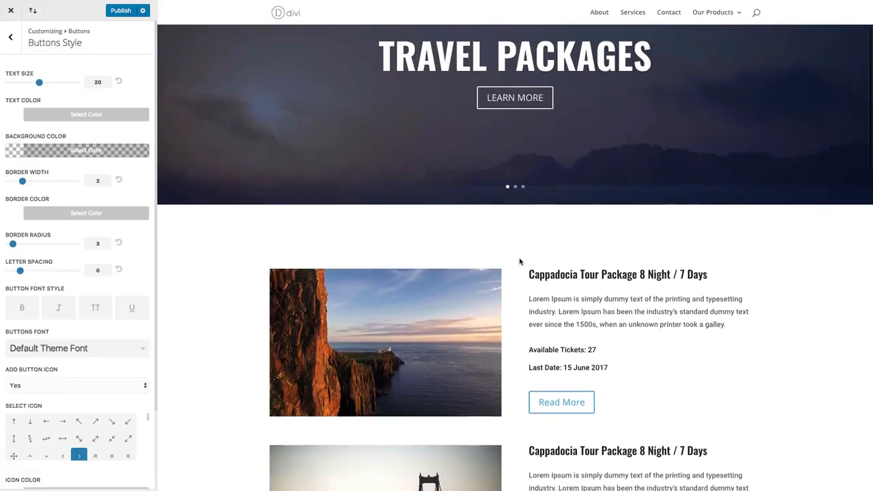
scroll(519, 261, down, 1)
scroll(519, 261, up, 1)
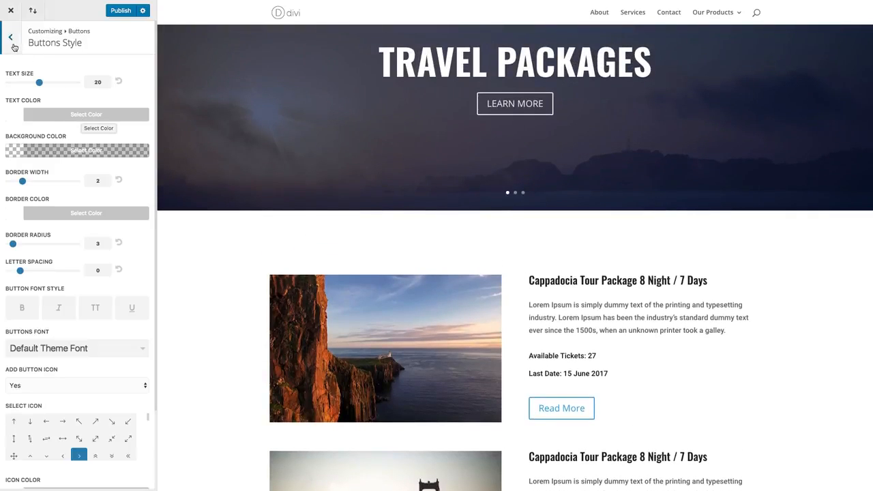
click(11, 39)
click(11, 39)
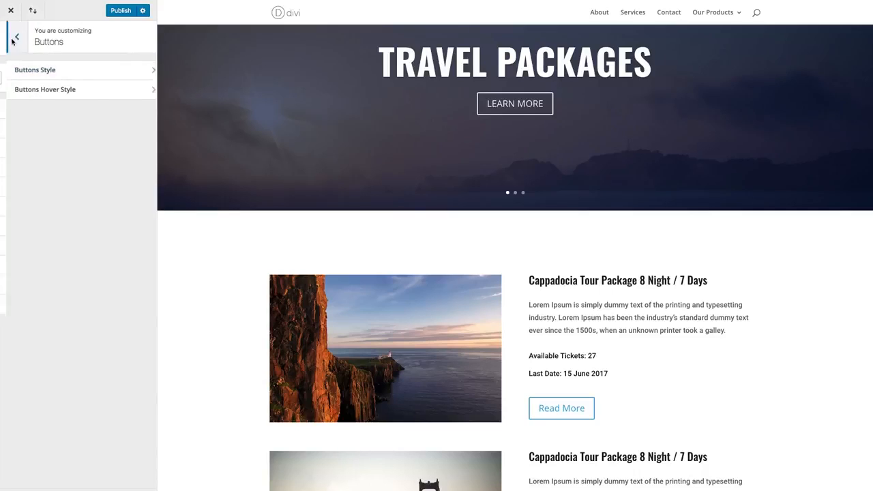
click(43, 109)
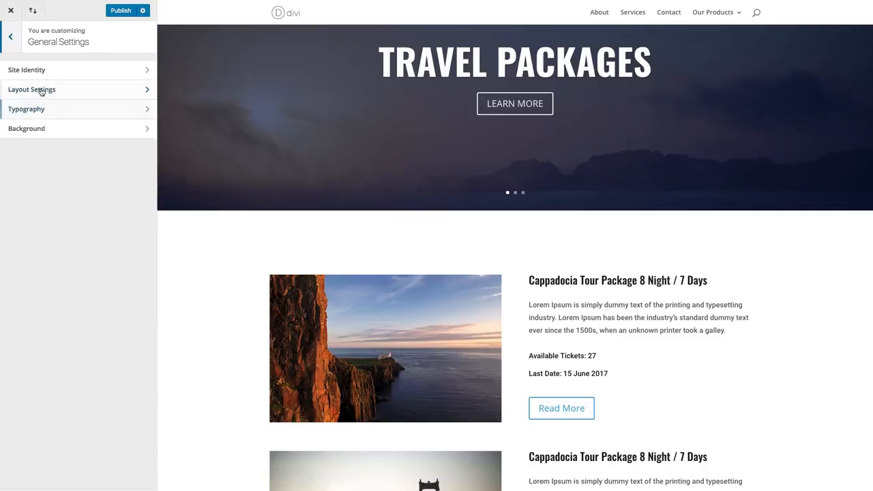
click(50, 90)
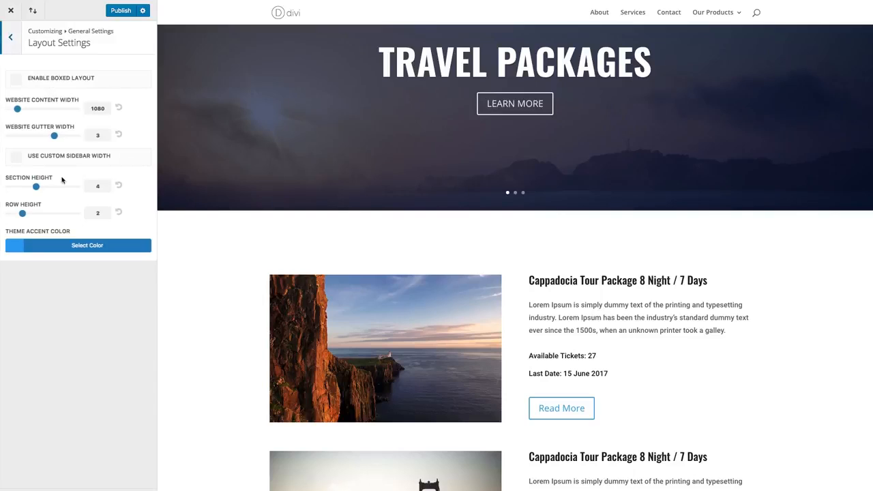
click(66, 246)
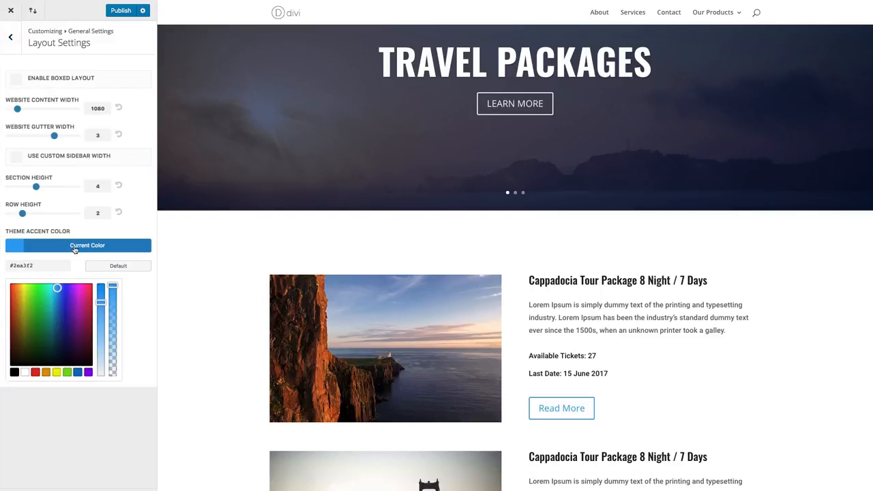
click(68, 372)
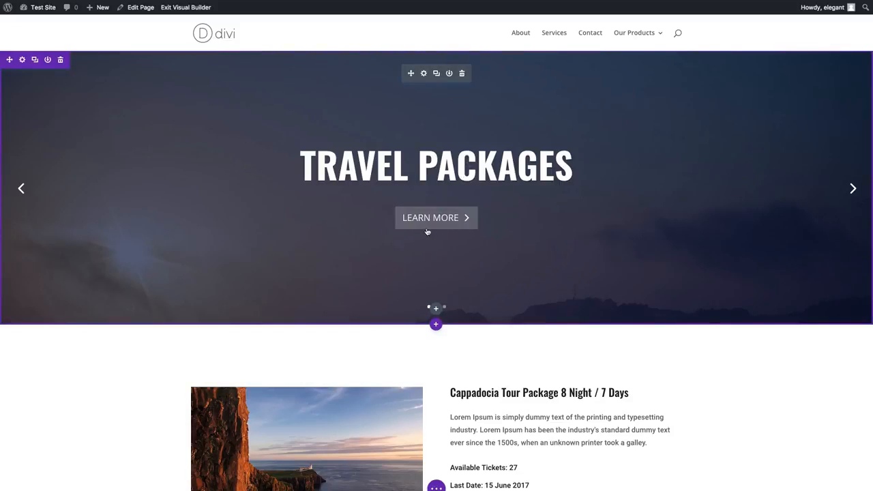
In the Visual Builder, set the text color of the fullwidth slider's Travel Packages slide to Dark
click(424, 74)
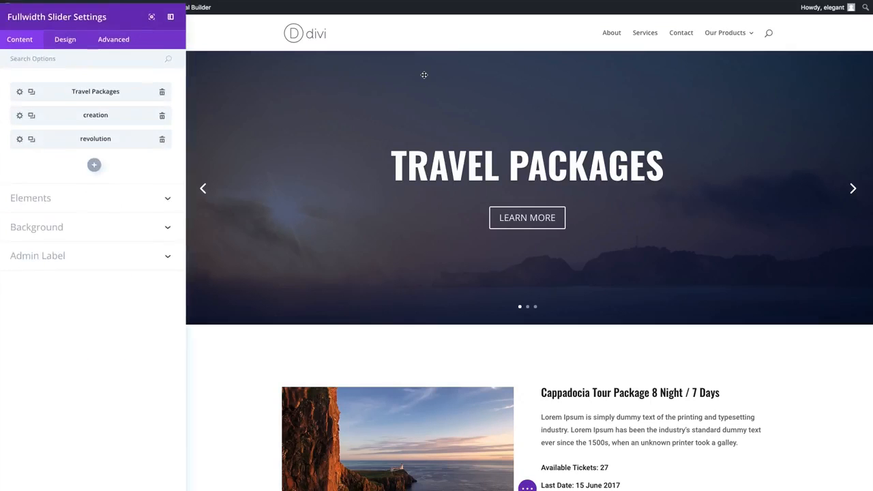
click(21, 100)
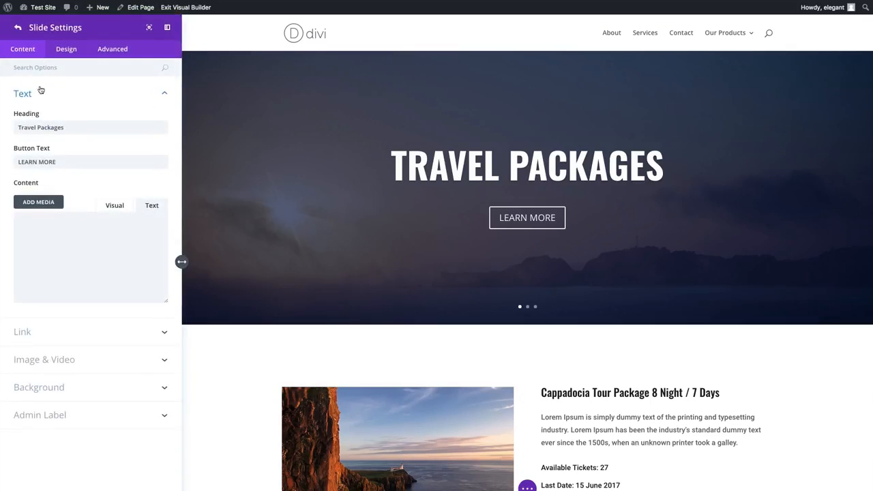
click(62, 52)
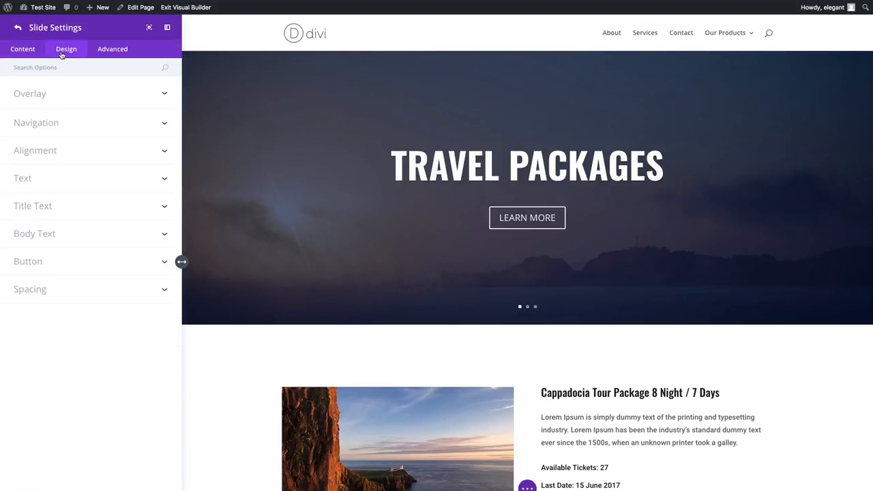
click(38, 179)
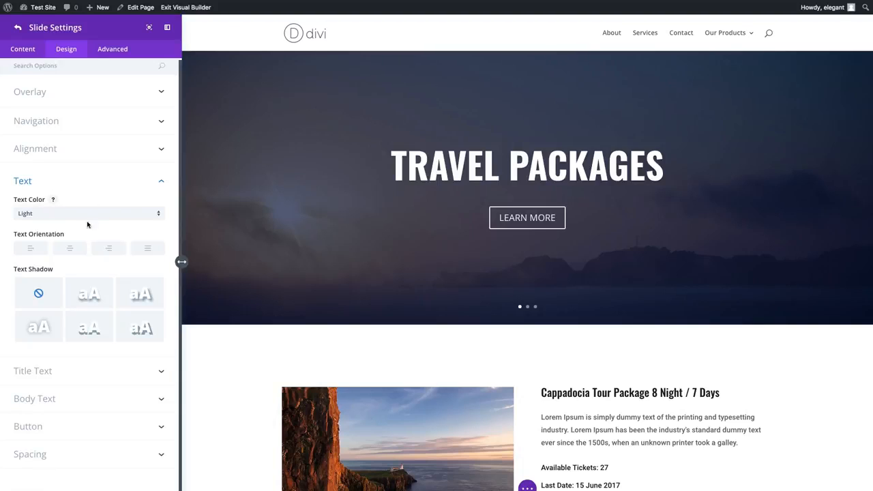
click(53, 216)
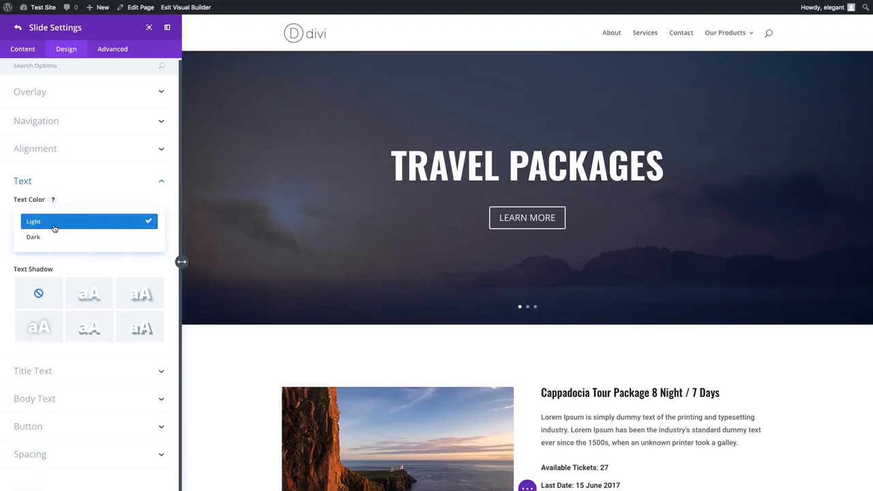
click(53, 236)
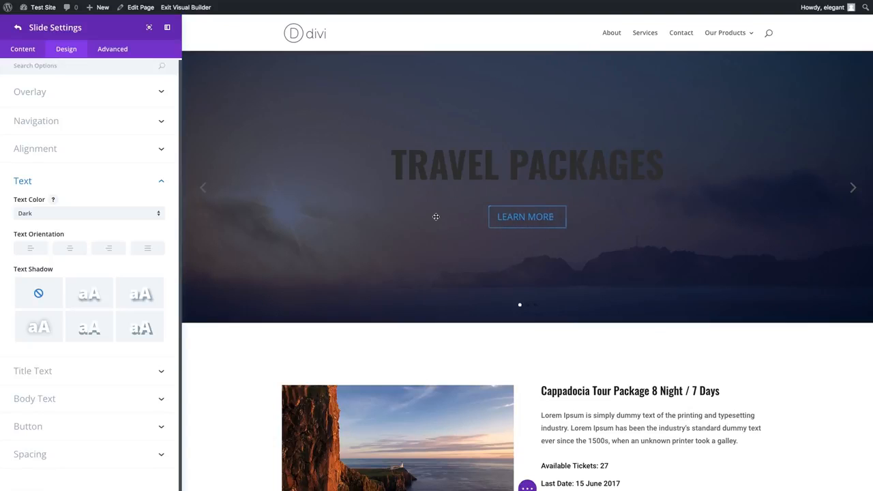
Return the Travel Packages slide's text color to Light and close the slider settings
click(125, 221)
click(81, 222)
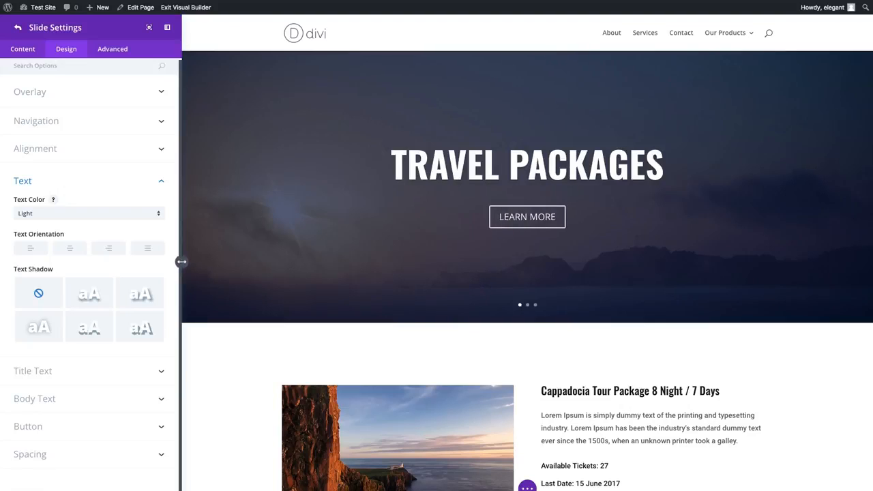
key(Escape)
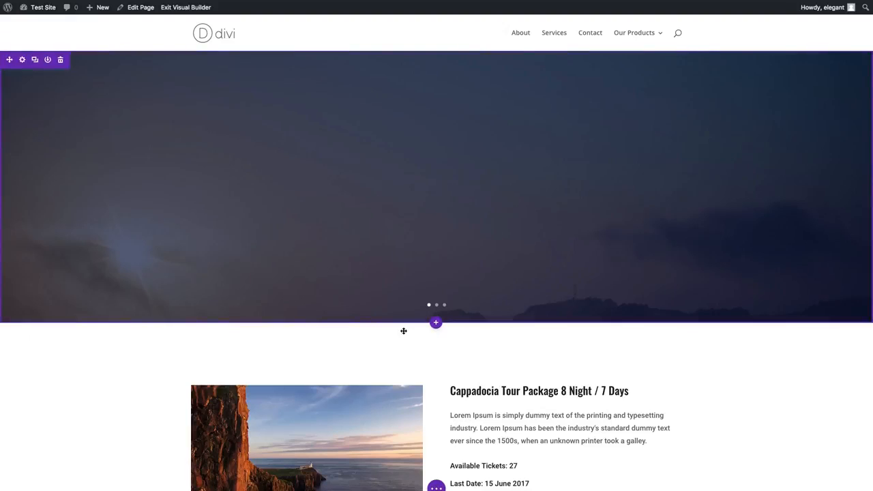
Try the Light text color on the first package's Read More button and switch it back to Dark
scroll(407, 329, down, 3)
mouse_move(545, 335)
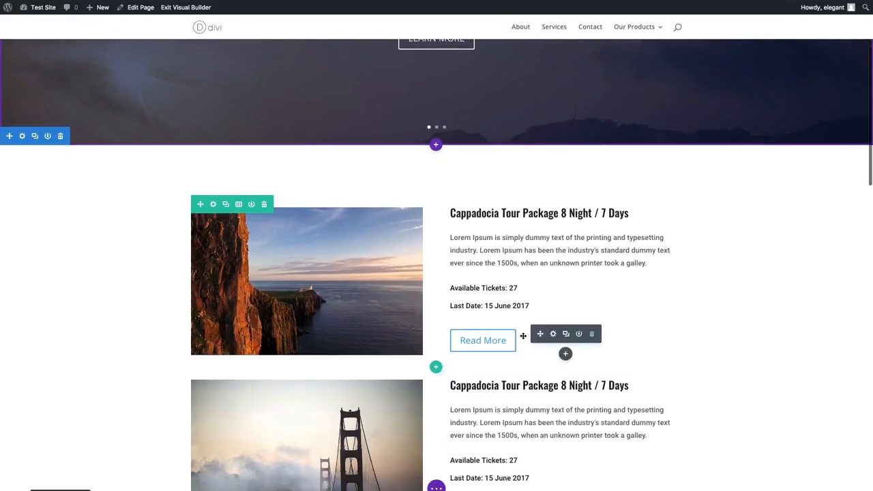
click(557, 335)
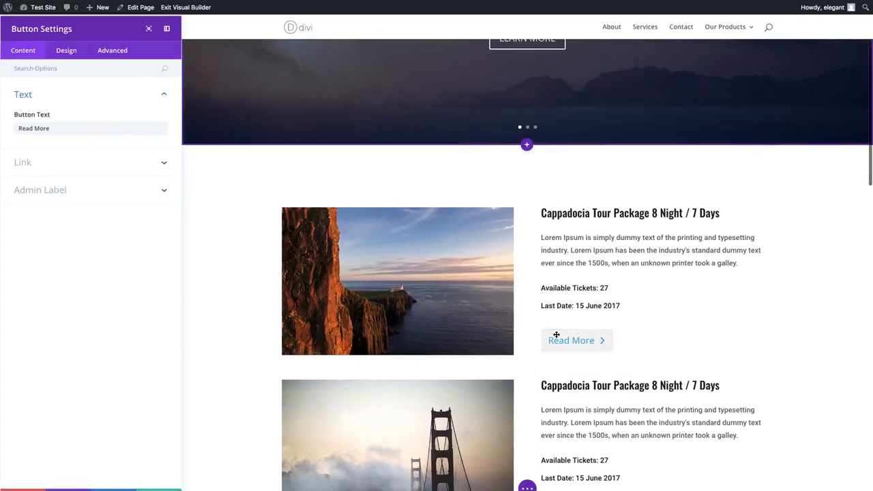
click(66, 49)
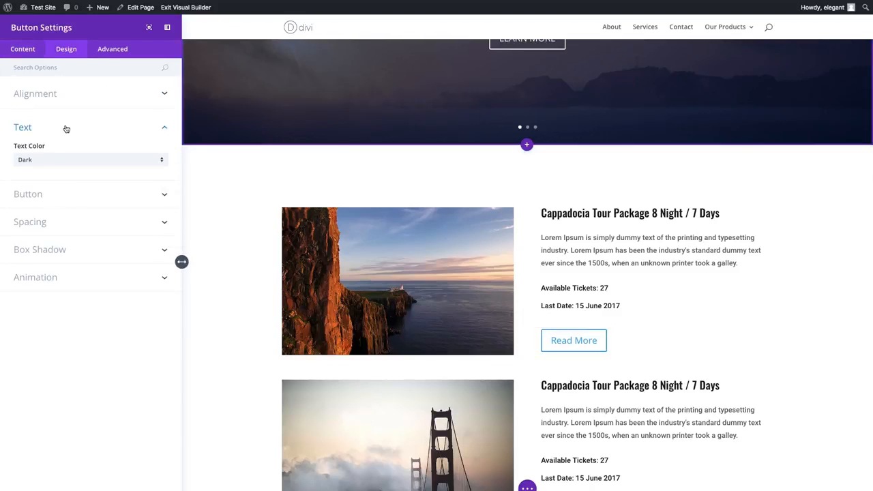
click(45, 161)
click(46, 185)
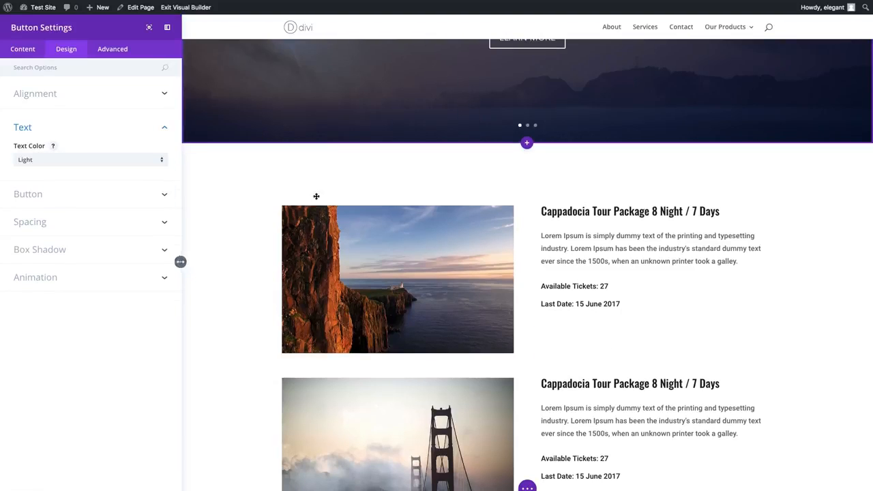
click(106, 162)
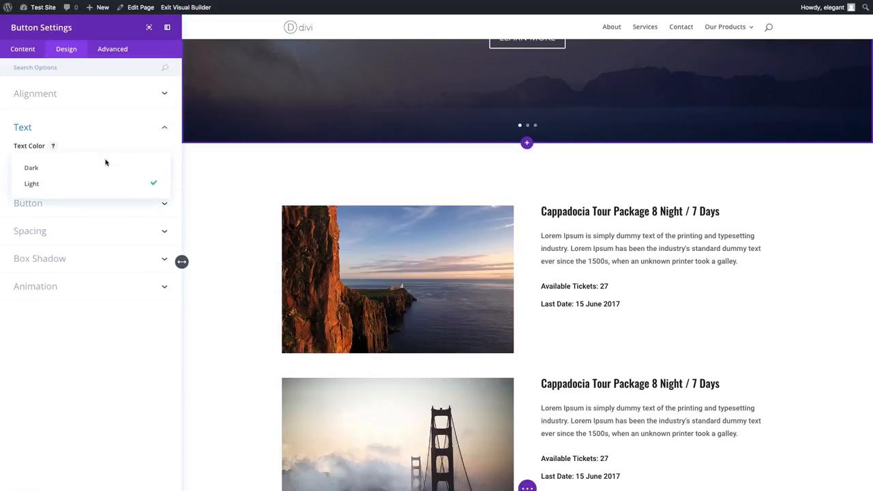
click(64, 169)
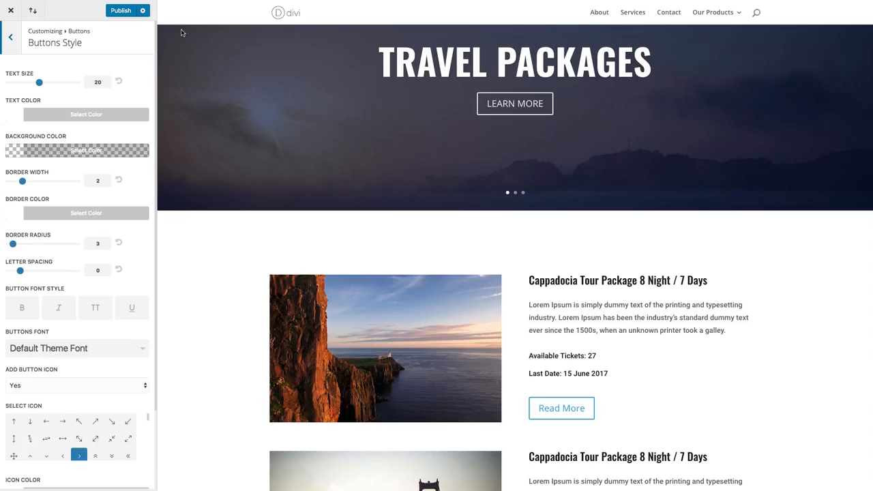
In the Theme Customizer, set the global button text color to red #e02b20 and check the page's buttons in the preview
click(91, 121)
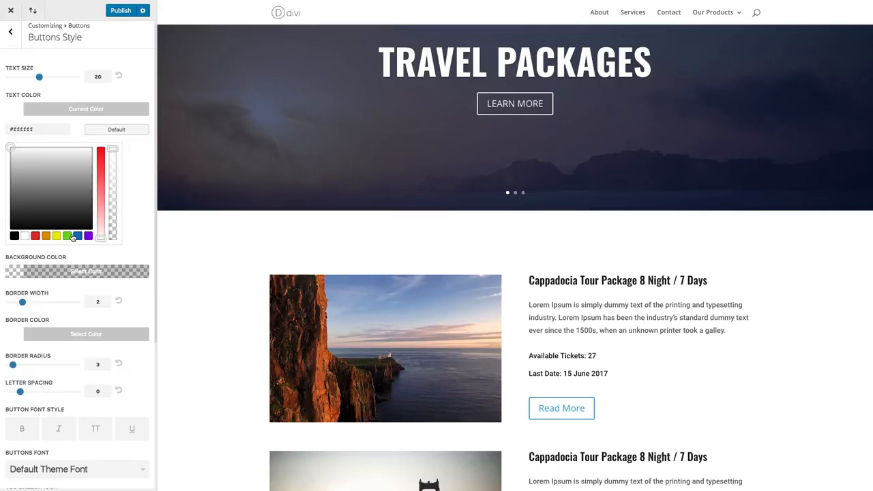
click(35, 236)
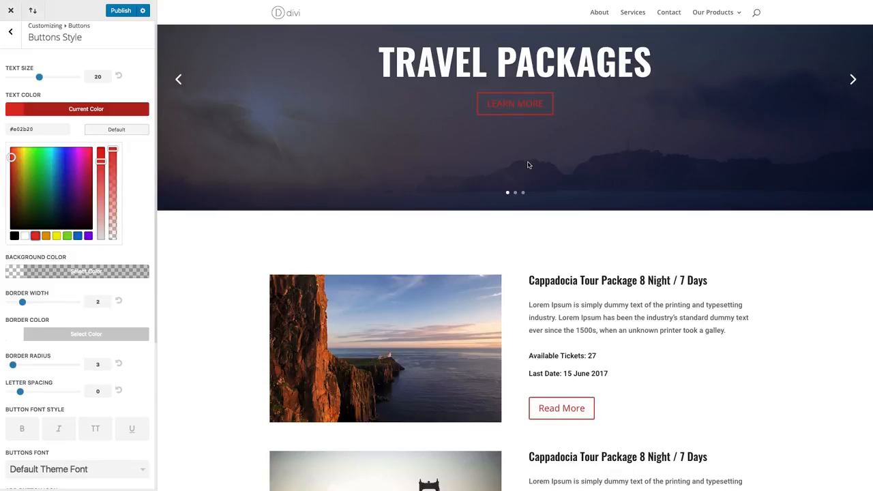
scroll(89, 281, up, 1)
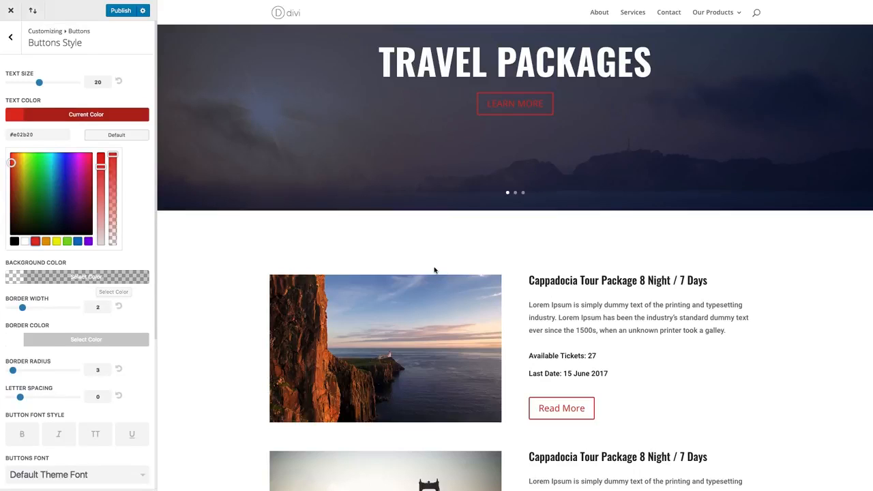
scroll(577, 298, down, 1)
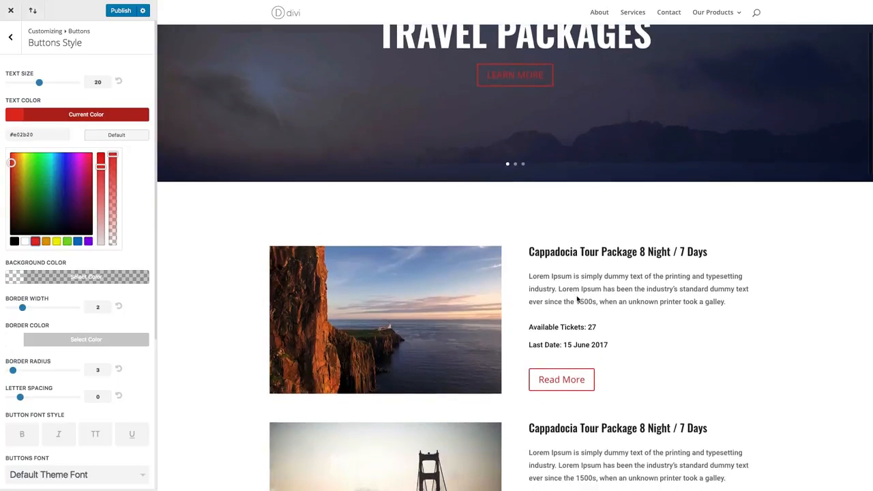
scroll(567, 369, down, 5)
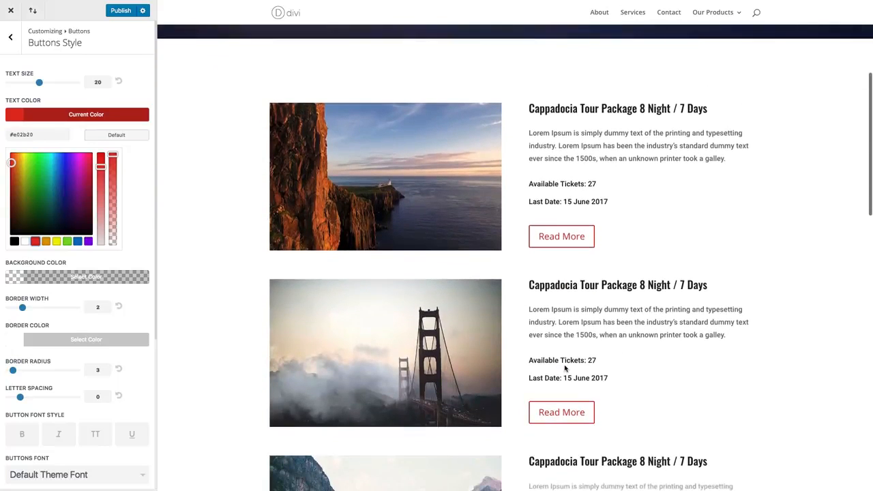
scroll(565, 368, down, 4)
scroll(565, 368, up, 10)
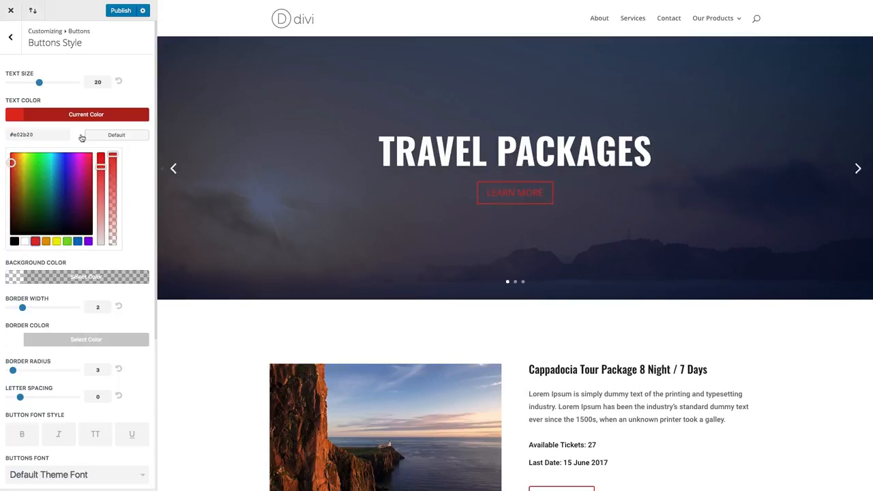
Set the global button background color to fully opaque red #e02b20 and the button text color to white #ffffff
click(60, 277)
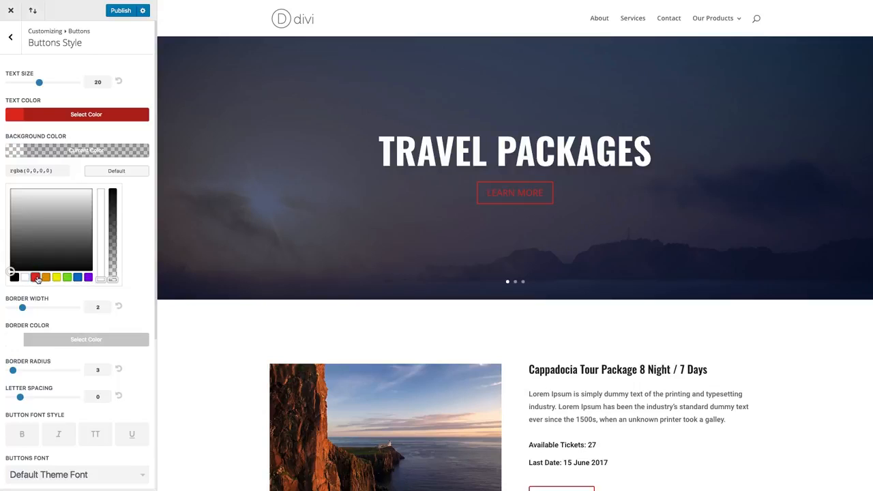
click(37, 277)
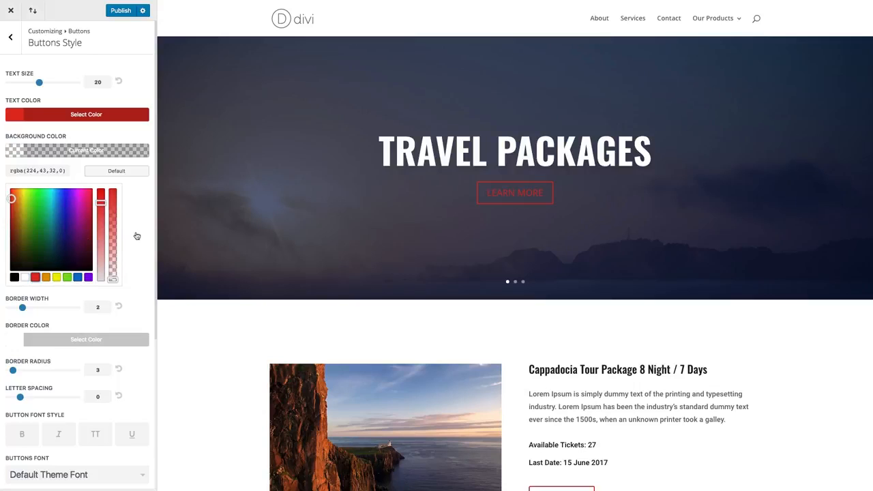
drag(113, 280, 110, 188)
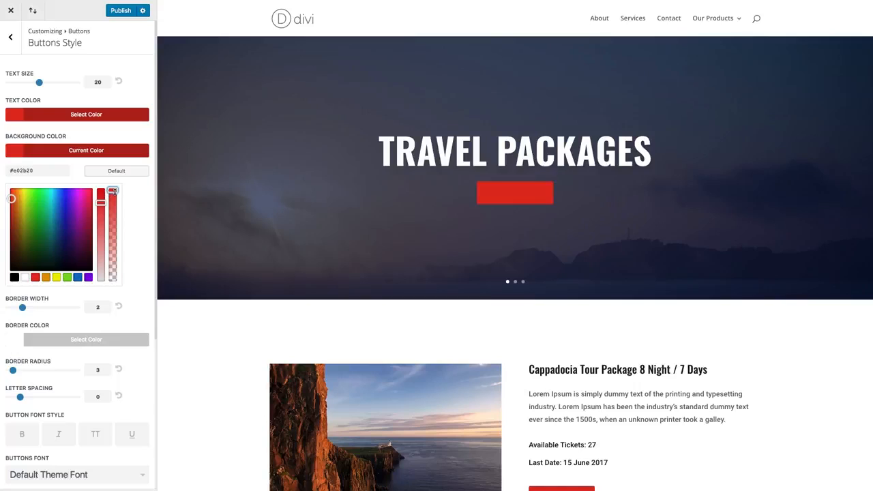
click(57, 118)
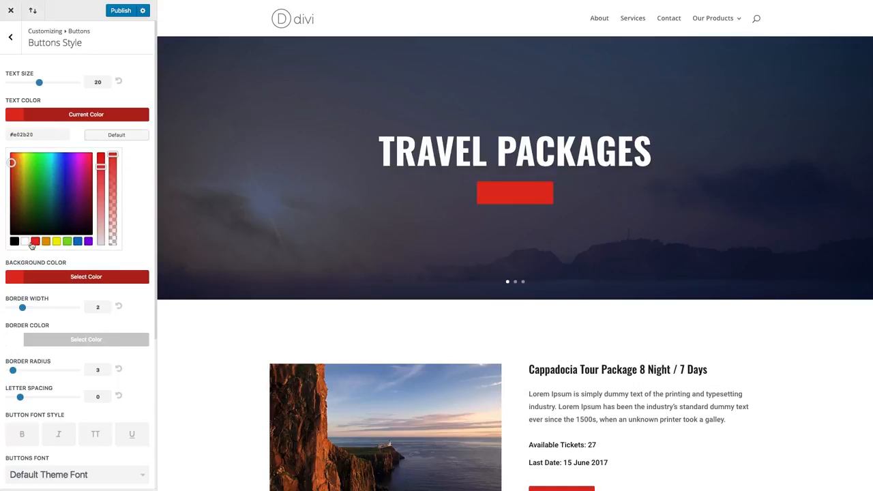
click(24, 241)
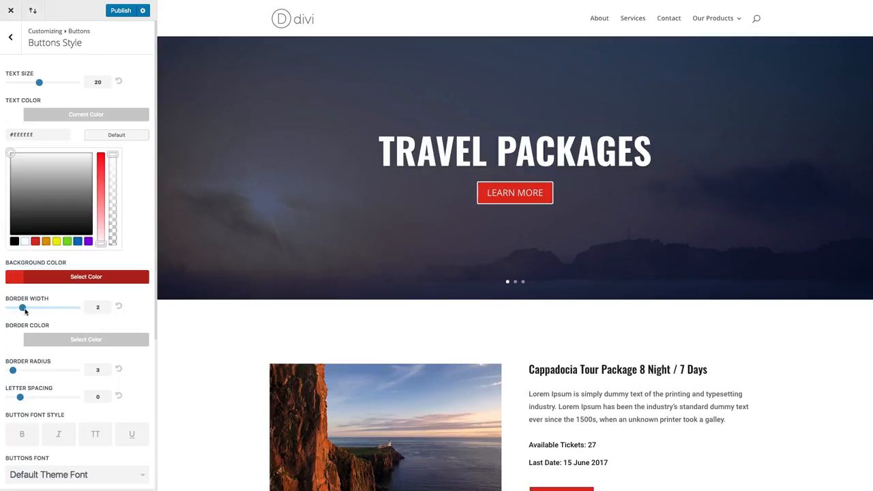
Set the button border width to 3 and the border color to red #e02b20
drag(23, 309, 29, 309)
click(27, 311)
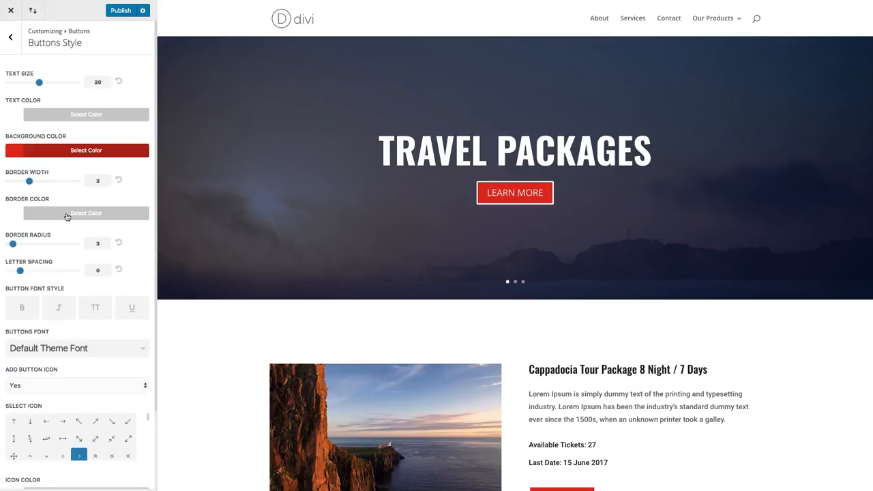
click(77, 152)
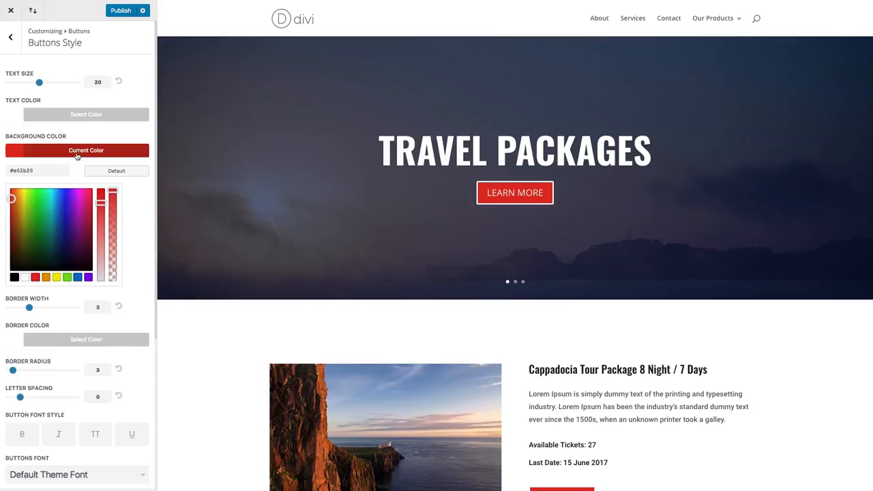
click(89, 154)
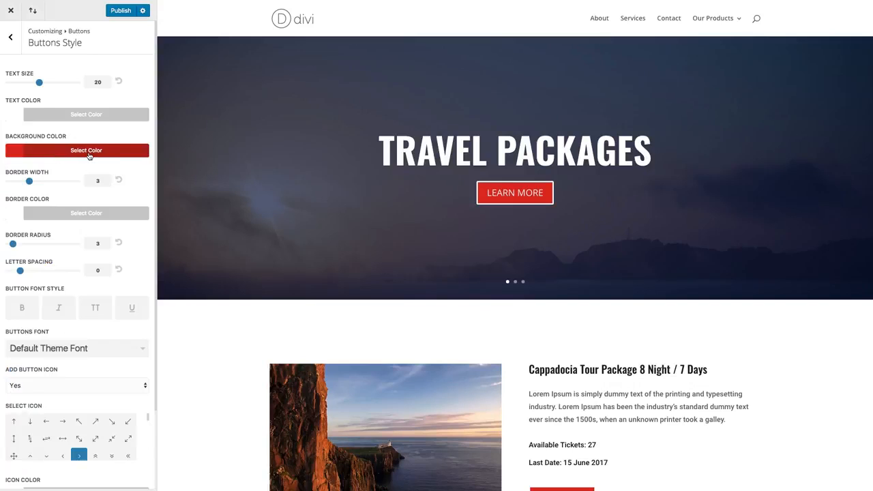
click(71, 216)
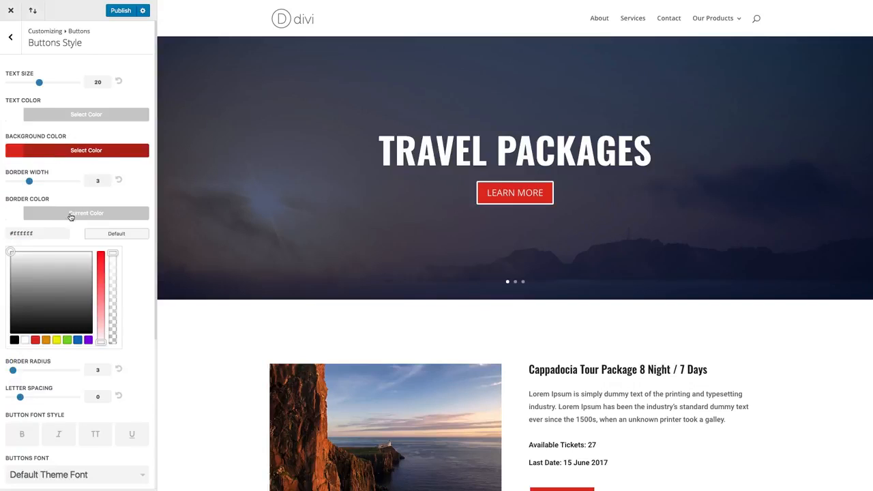
click(36, 340)
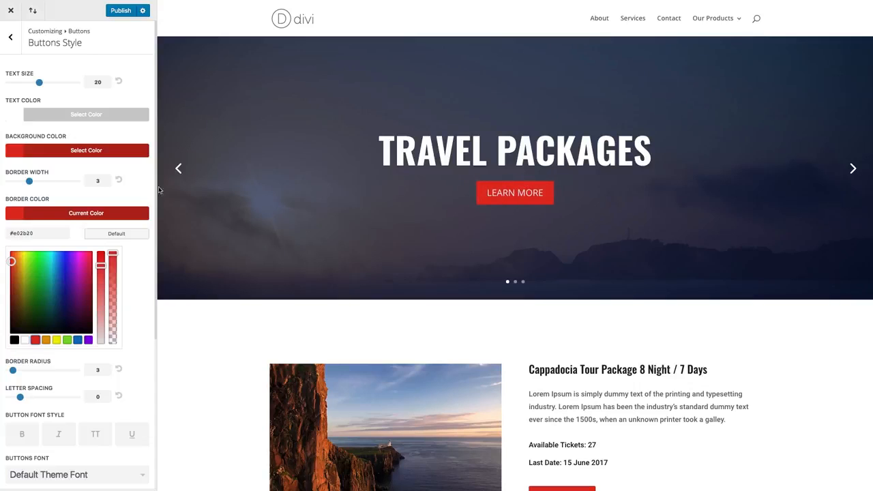
Round the buttons with a border radius of 30 and set the letter spacing to 2
scroll(139, 201, down, 1)
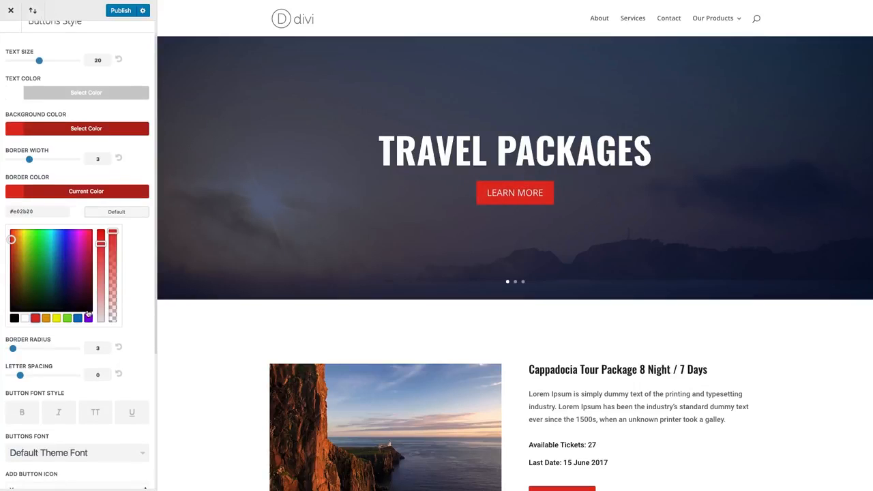
scroll(20, 341, down, 1)
drag(15, 338, 50, 339)
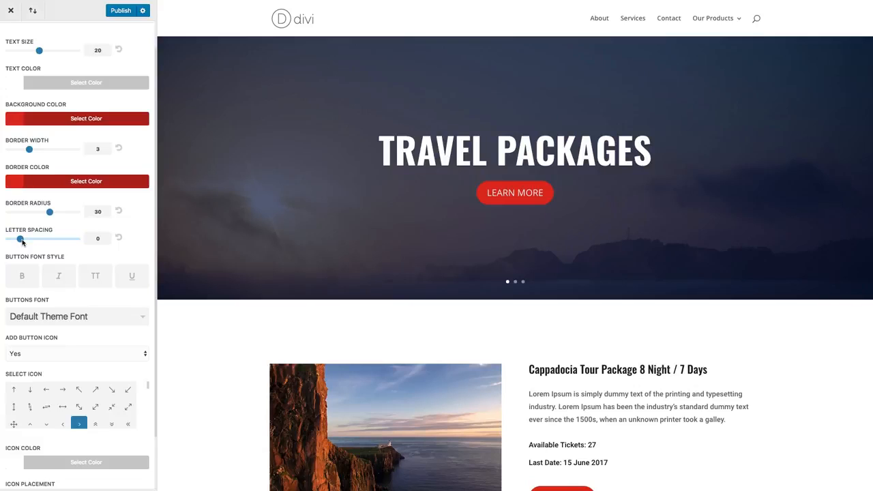
drag(23, 241, 31, 240)
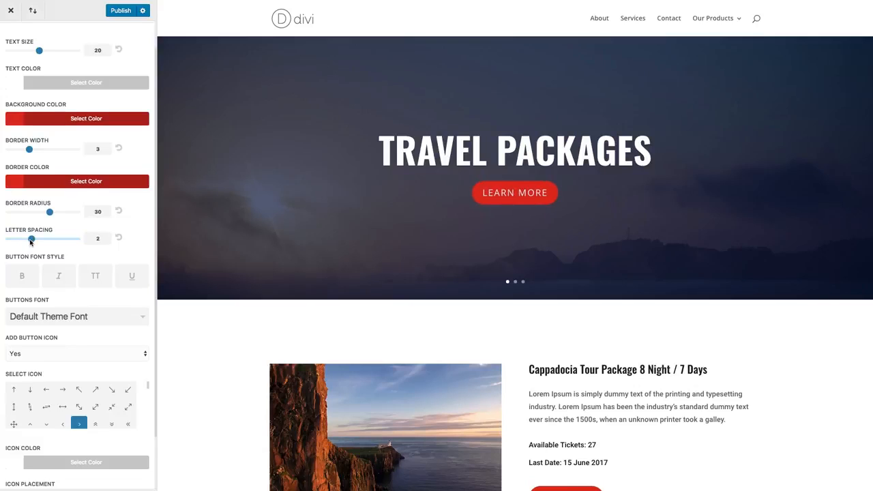
Try the bold font style on the button text and turn it off again
scroll(31, 241, down, 1)
scroll(45, 242, down, 2)
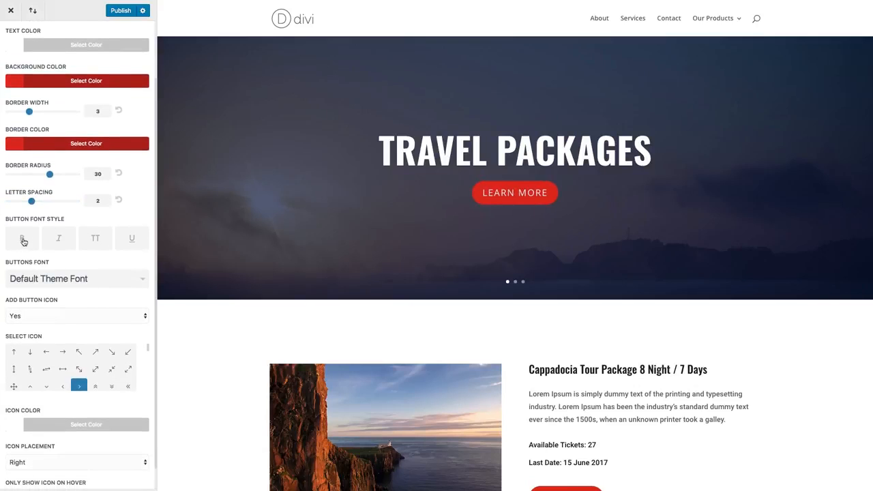
click(23, 240)
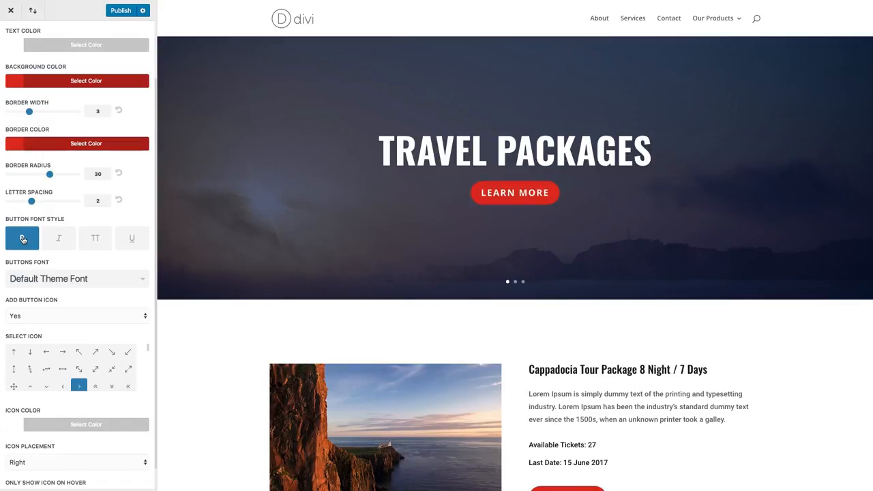
click(23, 240)
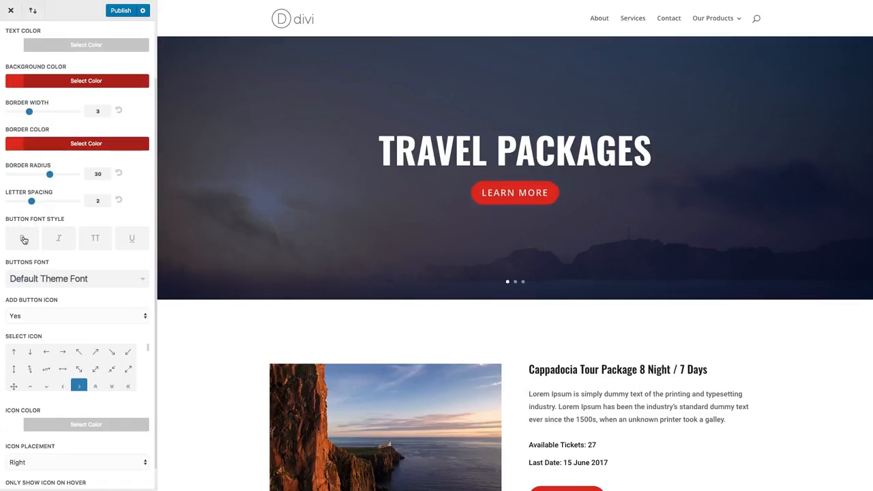
Look through the available button fonts and the Add Button Icon options, keeping Default Theme Font and Yes
scroll(109, 251, down, 2)
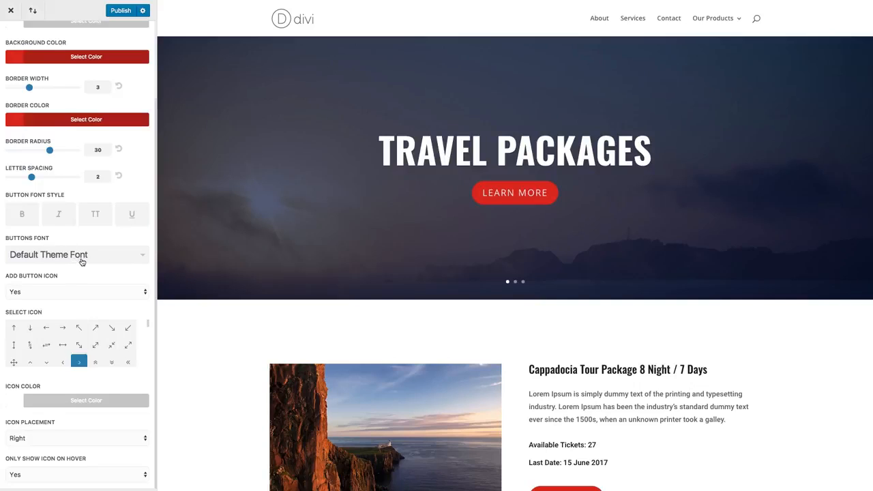
click(80, 258)
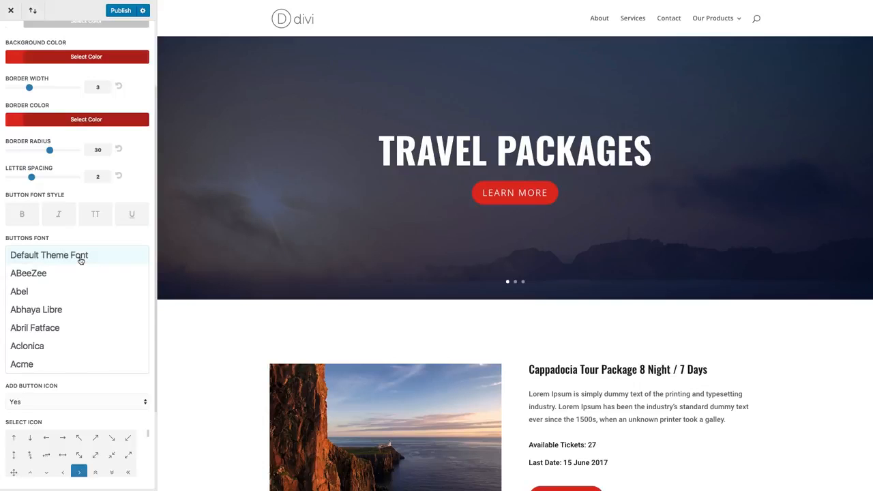
click(80, 258)
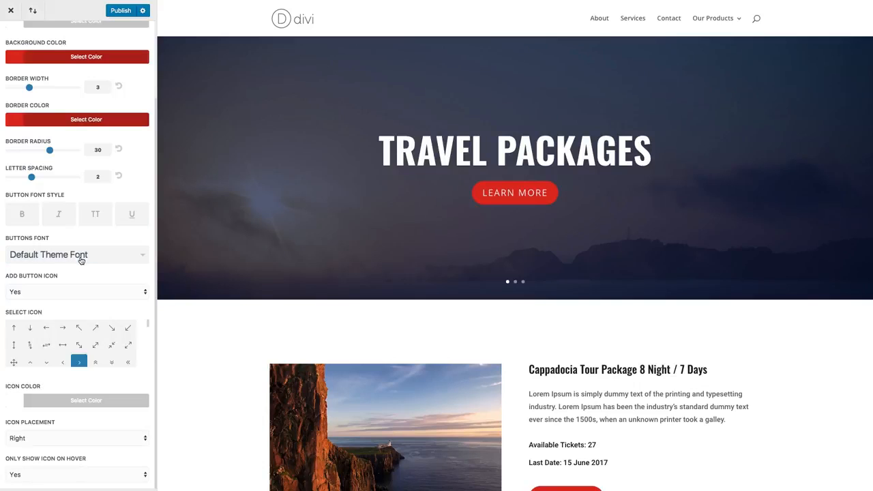
click(88, 260)
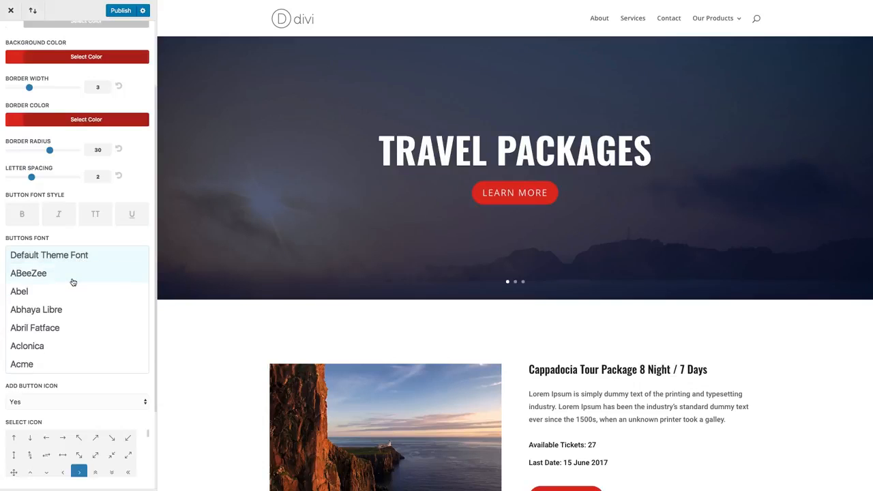
click(80, 261)
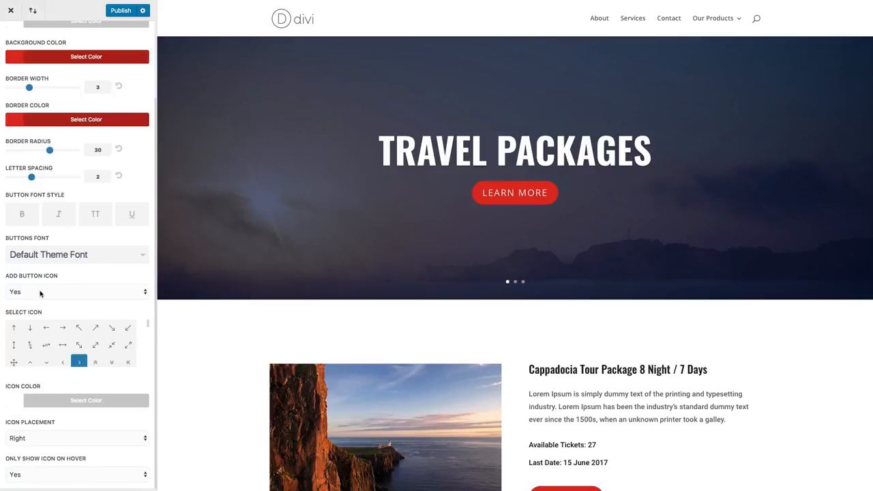
click(63, 294)
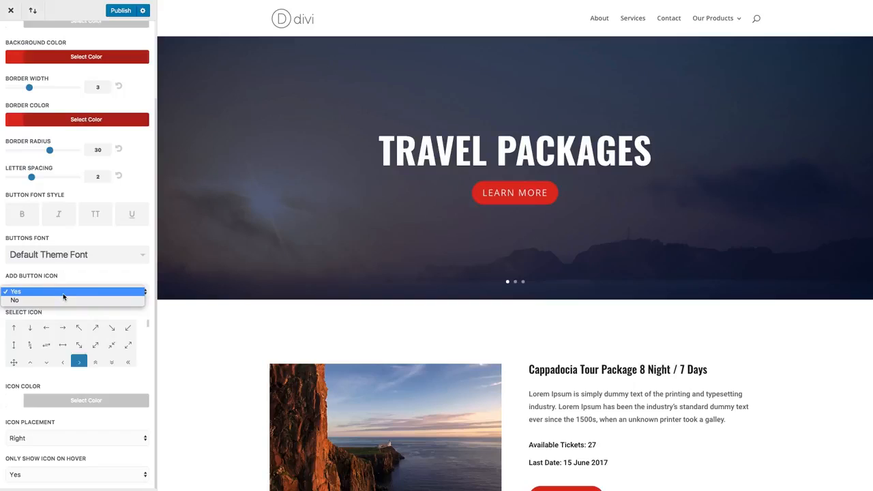
click(63, 292)
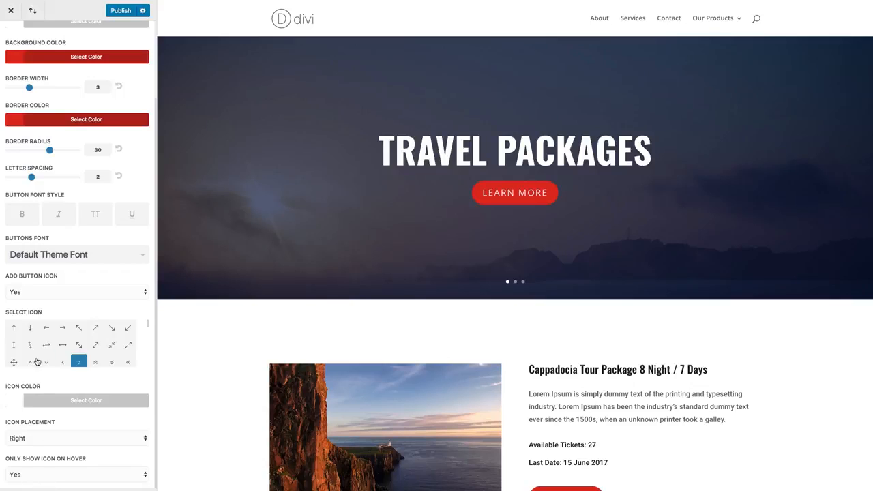
Make the button icon show permanently by setting Only Show Icon On Hover to No
scroll(67, 339, down, 1)
scroll(71, 353, down, 1)
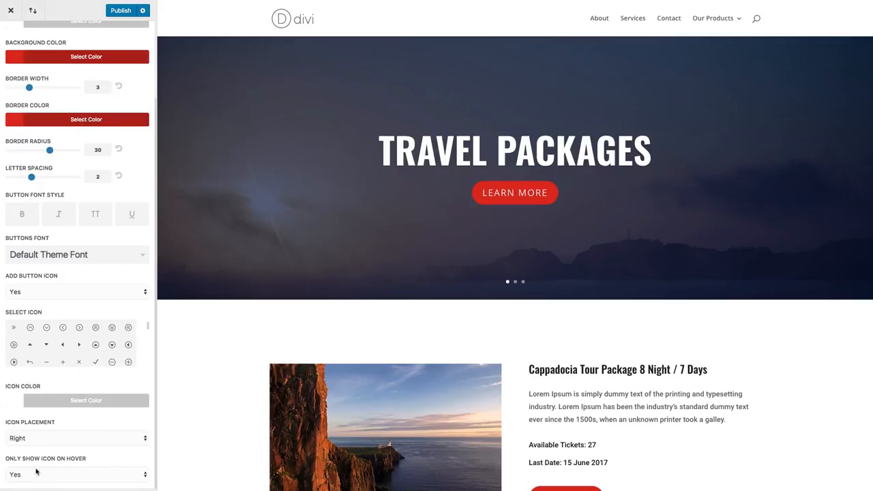
click(72, 474)
click(67, 482)
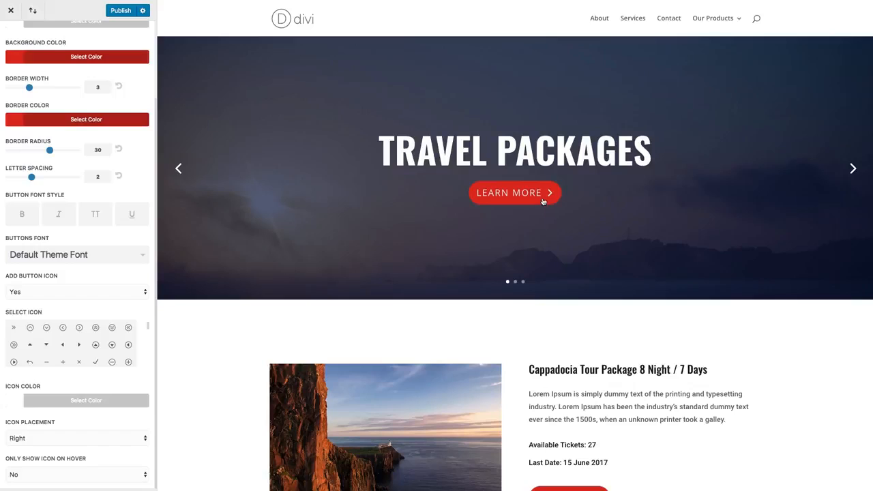
Try Only Show Icon On Hover with Yes and return it to No
click(33, 474)
click(30, 466)
click(45, 479)
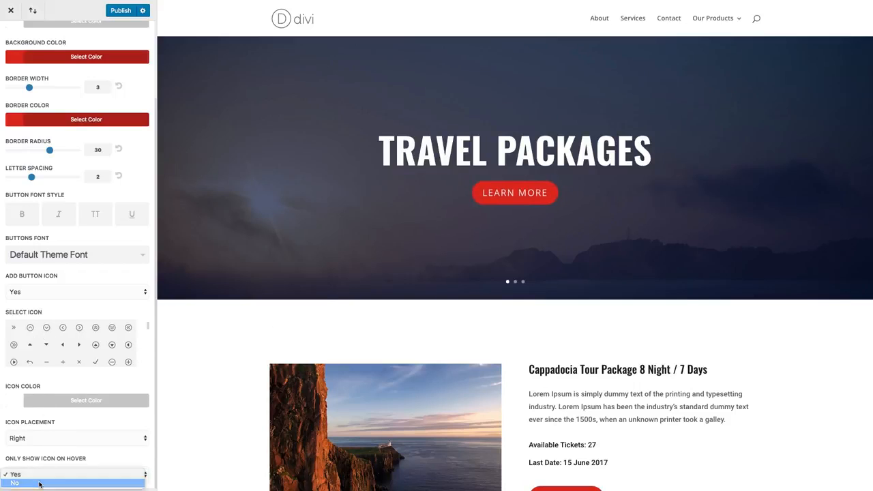
click(39, 483)
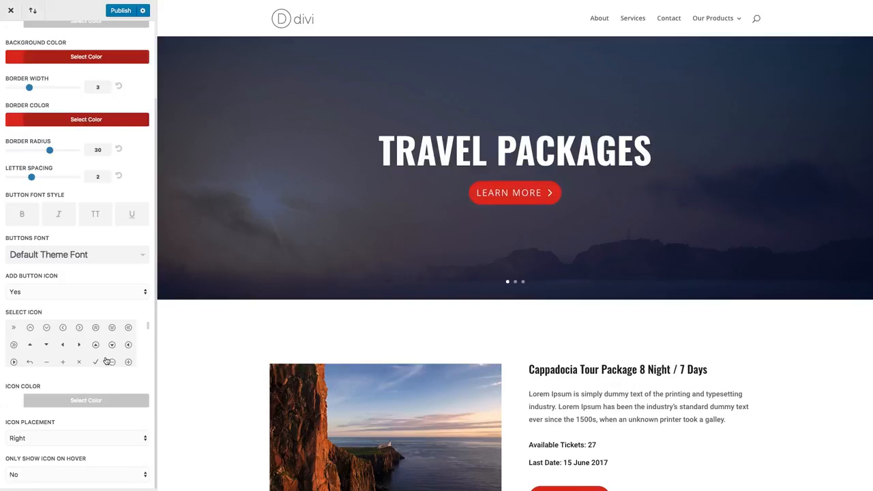
Try the circled right chevron as the button icon and replace it with the light bulb icon
click(79, 328)
scroll(102, 348, down, 5)
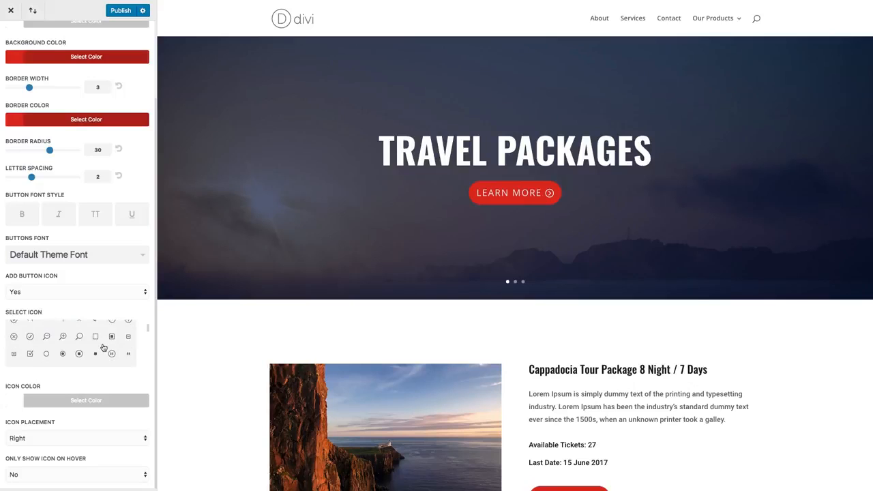
scroll(103, 348, down, 3)
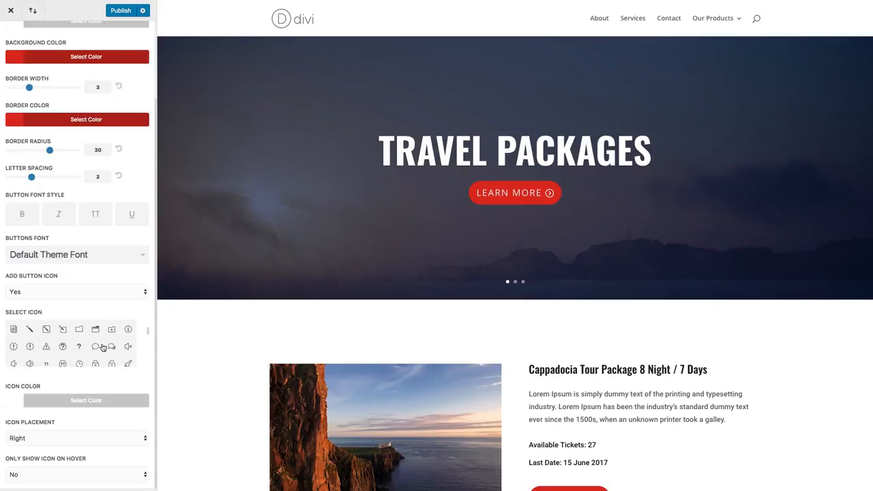
scroll(89, 357, down, 1)
scroll(92, 354, down, 1)
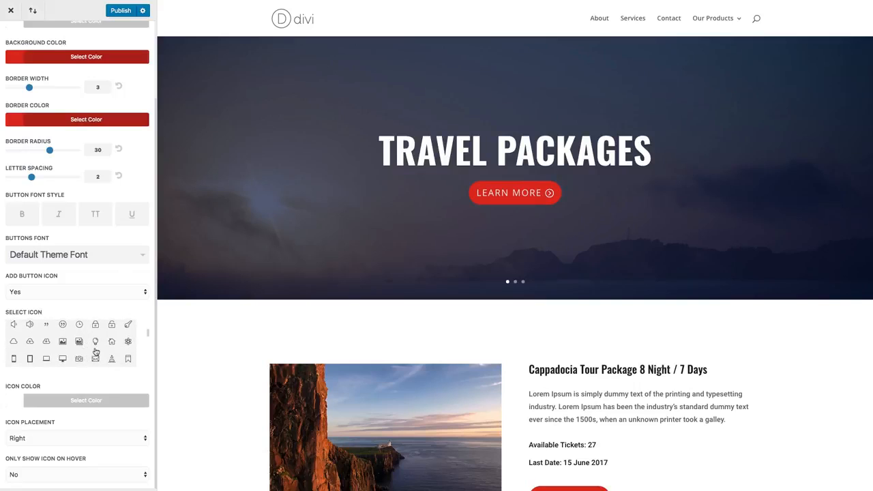
click(95, 342)
Try red shades for the button icon color, reset it to the default #ffffff and close the color picker
click(43, 402)
scroll(60, 415, down, 3)
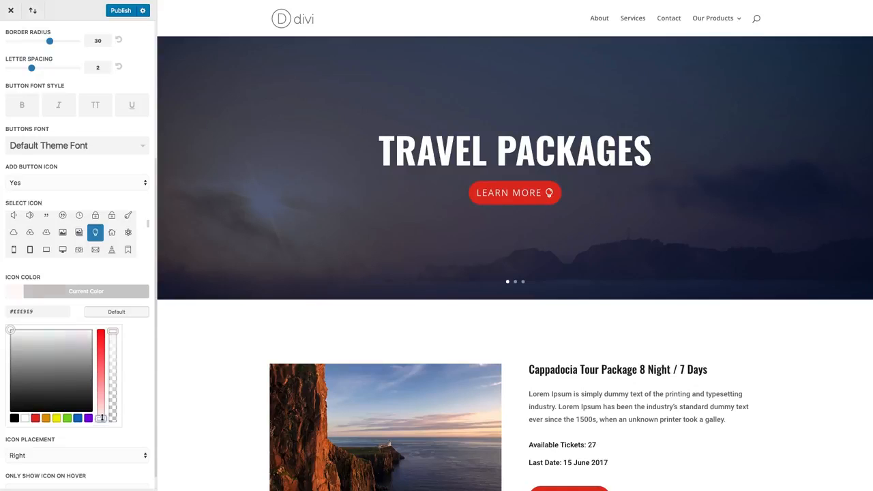
drag(99, 418, 101, 352)
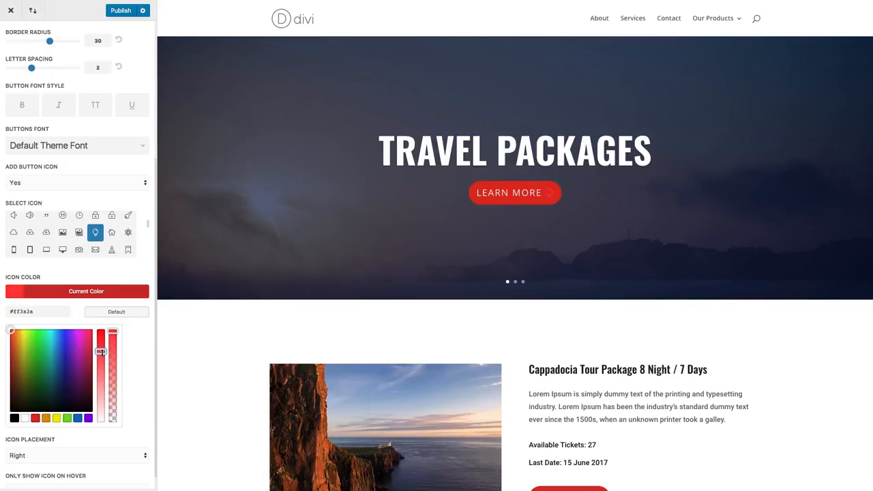
click(36, 419)
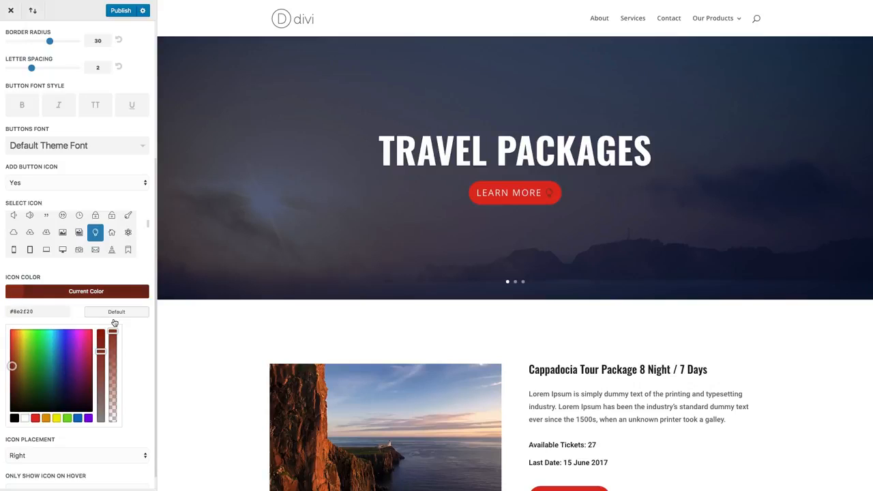
click(117, 314)
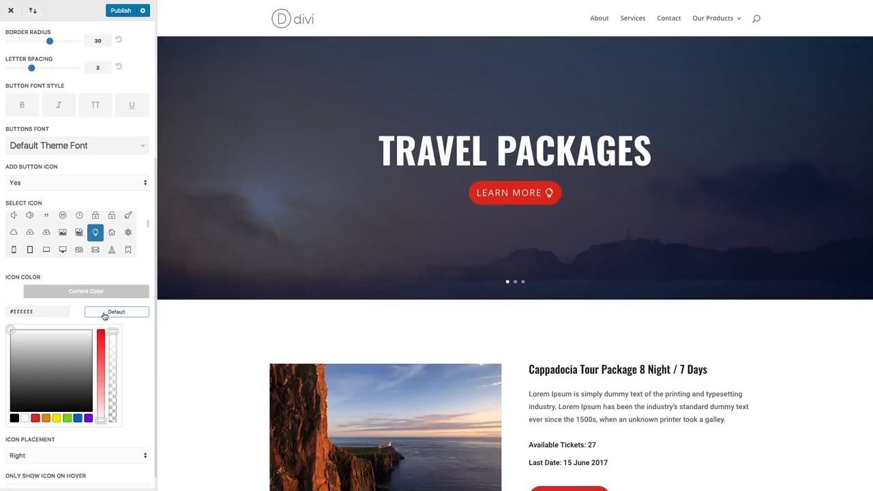
click(94, 292)
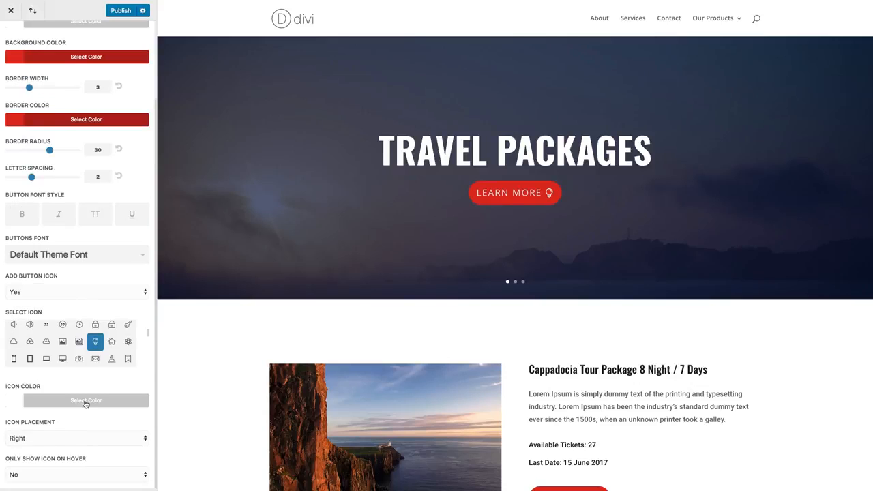
Set the button icon placement to Left
click(51, 440)
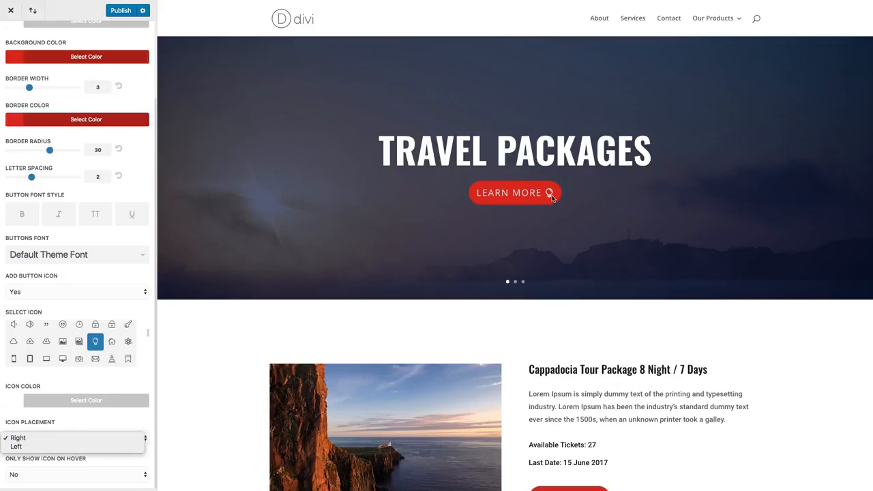
click(68, 447)
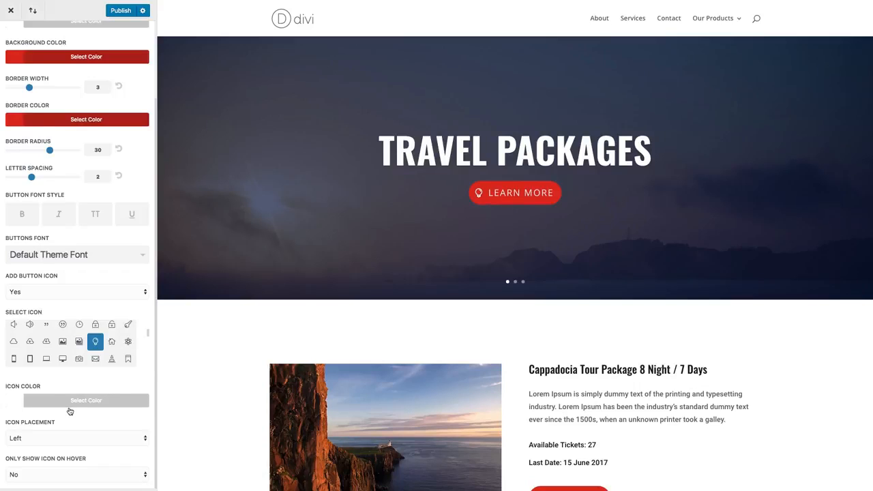
scroll(70, 412, up, 5)
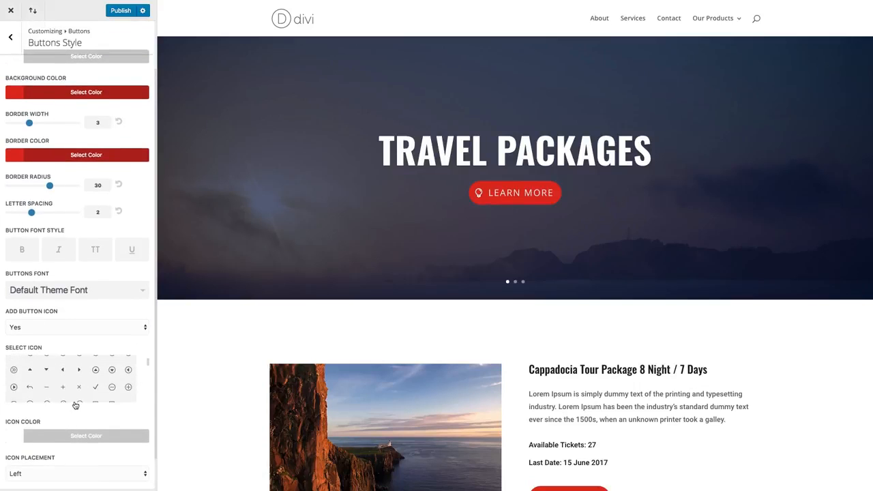
scroll(75, 405, down, 1)
Examine the Learn More button in the slider and the Read More buttons down the page preview with the current button style
scroll(323, 413, down, 5)
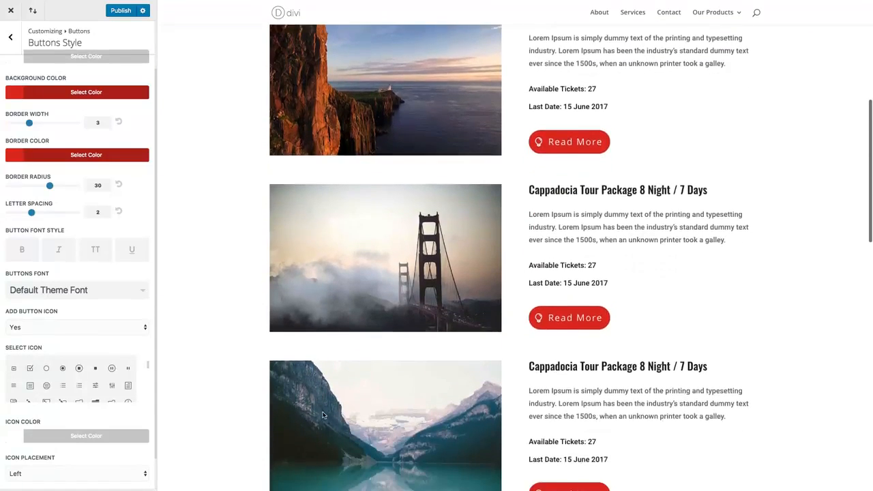
scroll(324, 413, down, 3)
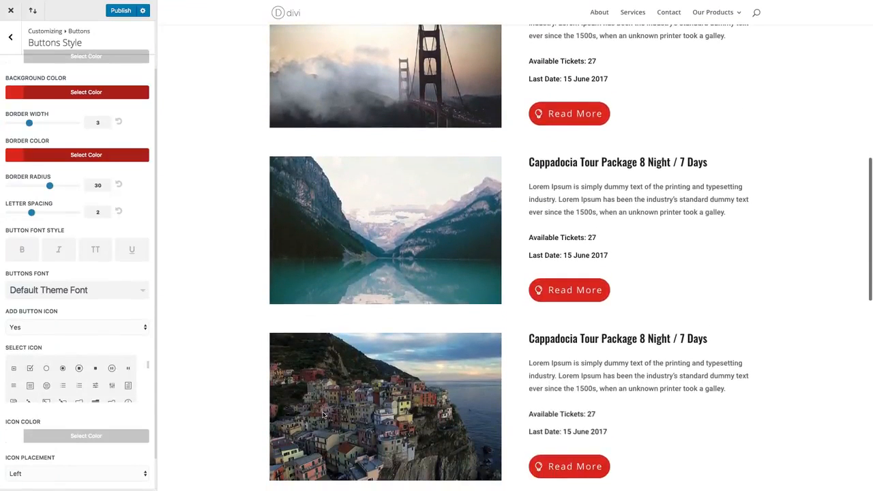
scroll(324, 413, up, 5)
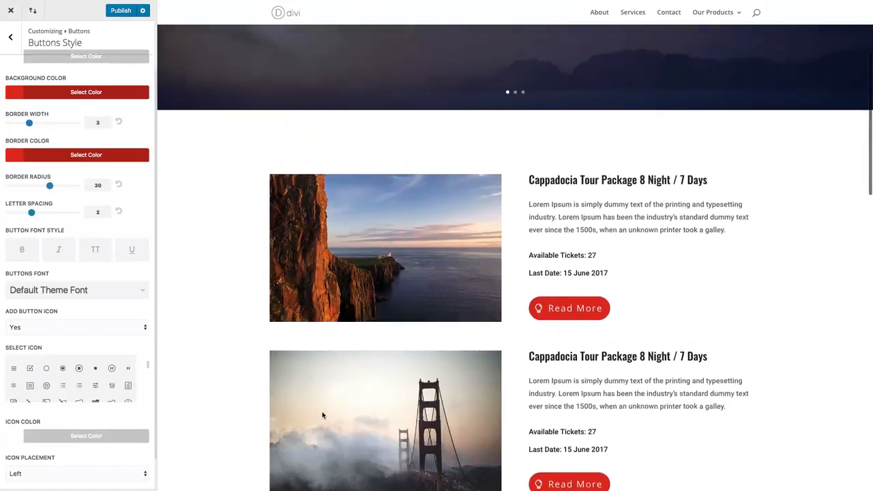
scroll(322, 414, up, 3)
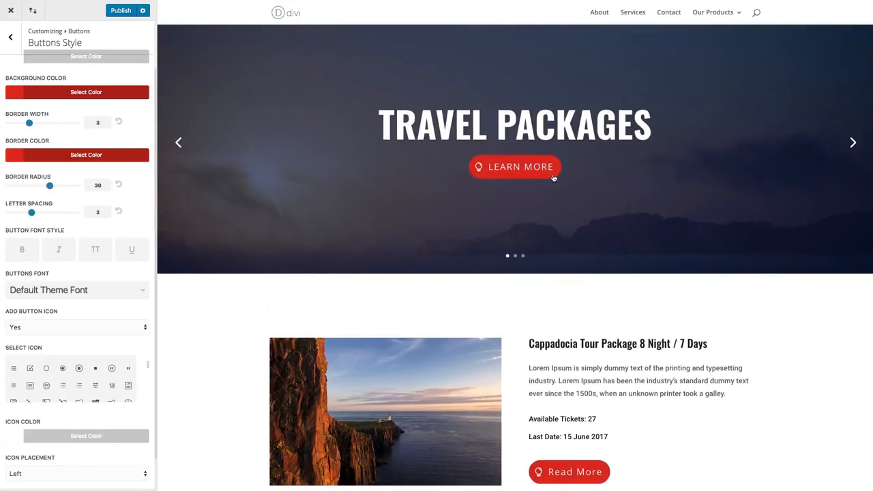
scroll(565, 275, down, 5)
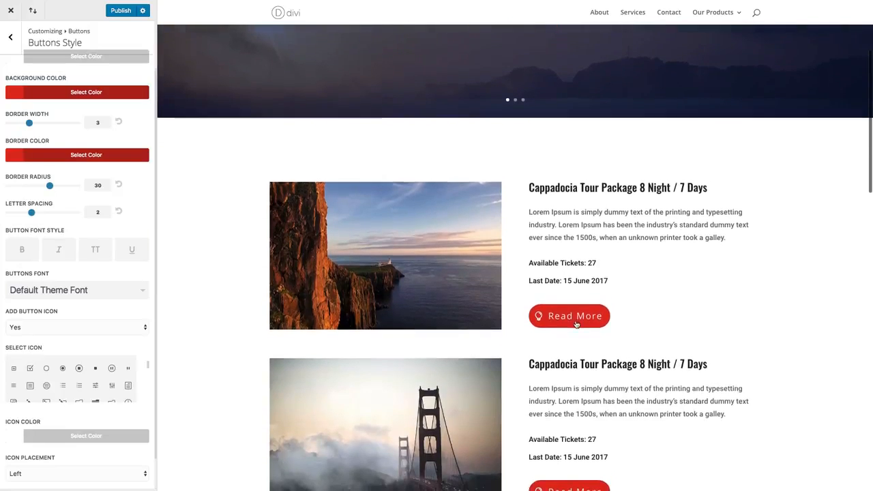
scroll(584, 326, down, 2)
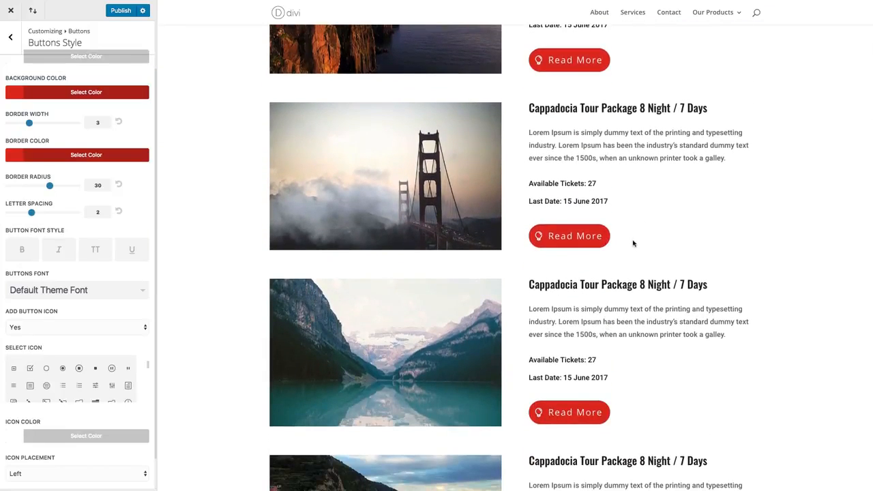
scroll(631, 243, up, 5)
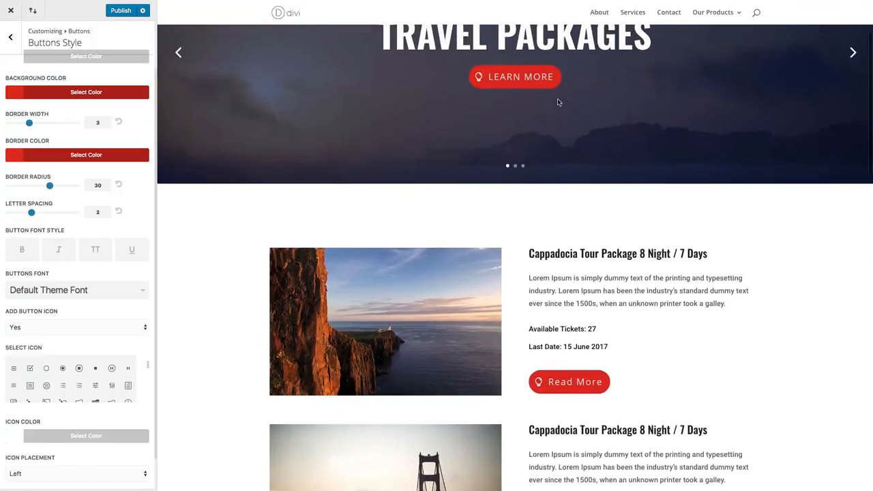
scroll(601, 253, down, 2)
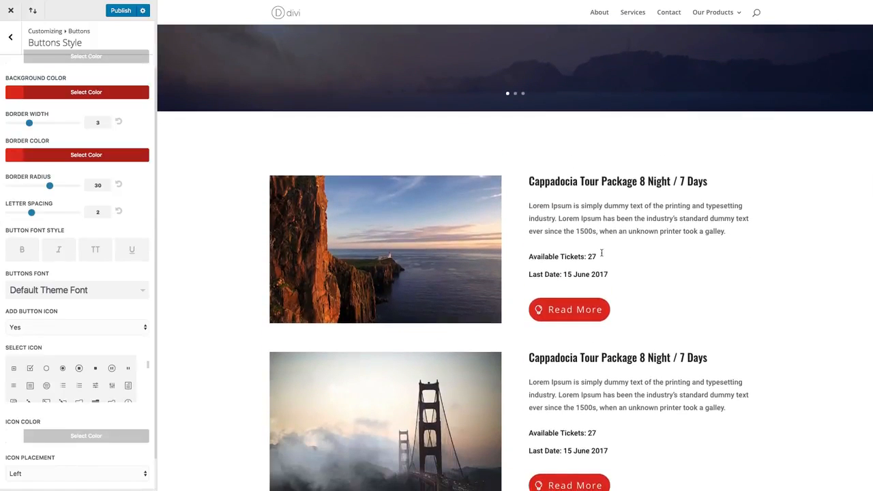
scroll(602, 256, down, 5)
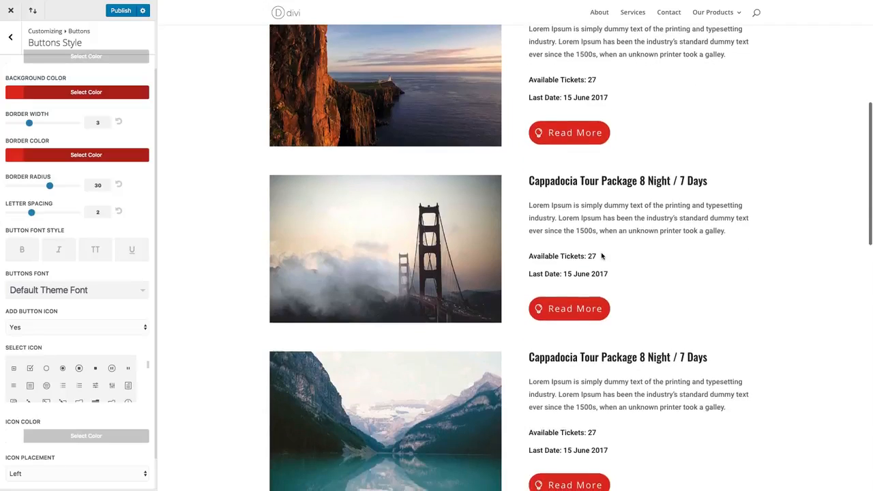
scroll(601, 256, down, 3)
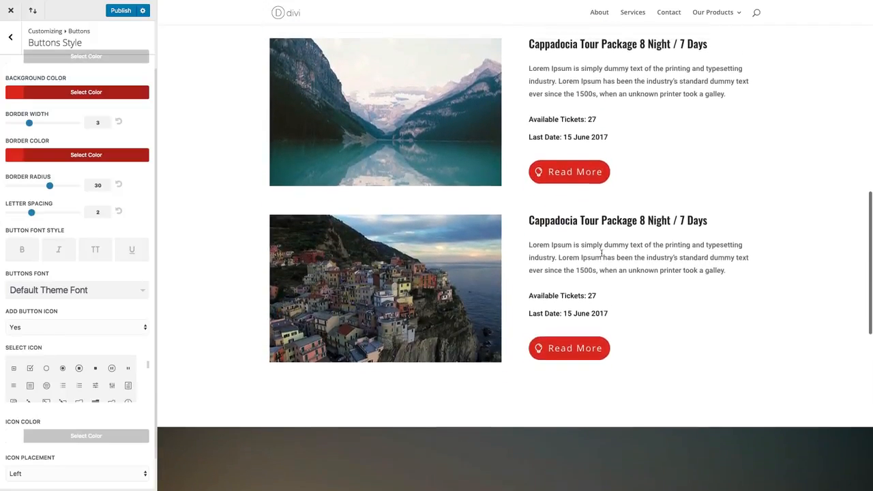
scroll(601, 254, up, 1)
scroll(602, 254, up, 5)
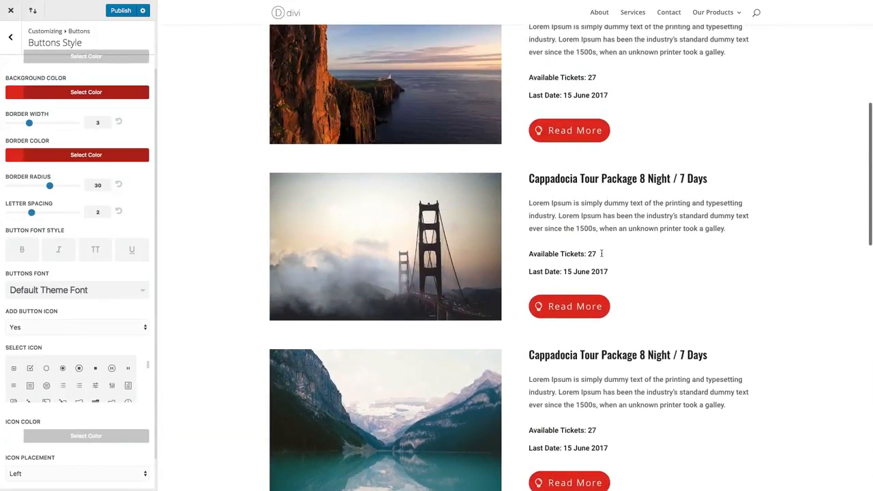